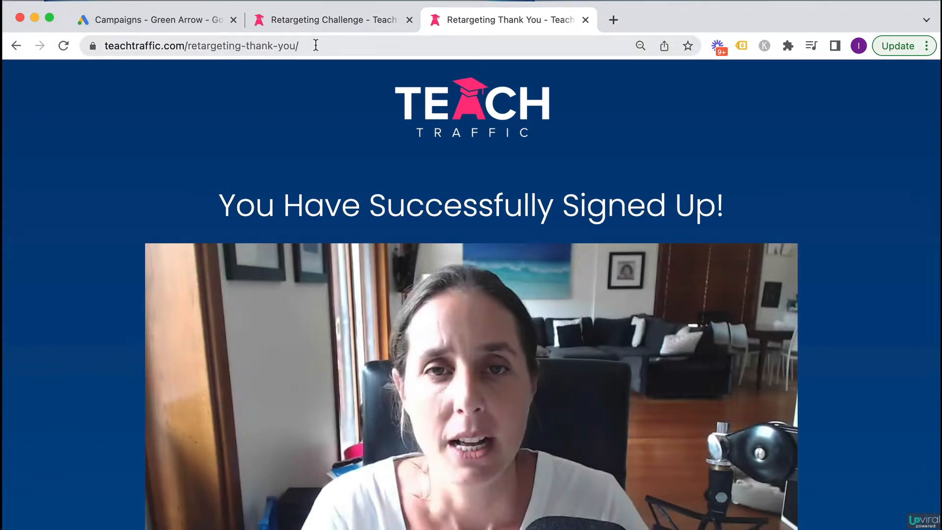
# - Check the web addresses of the retargeting thank-you page and the challenge landing page
pyautogui.moveTo(316, 43); pyautogui.dragTo(186, 44)
pyautogui.click(252, 43)
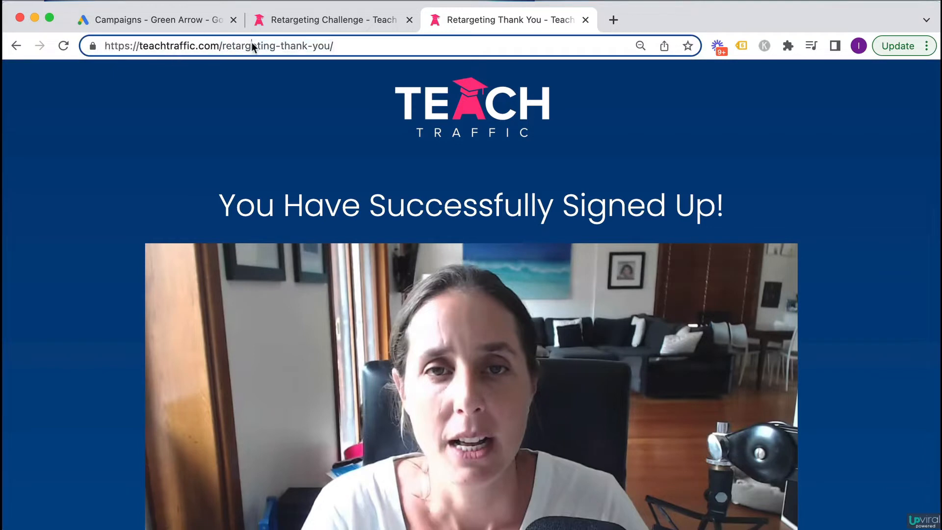
pyautogui.click(343, 20)
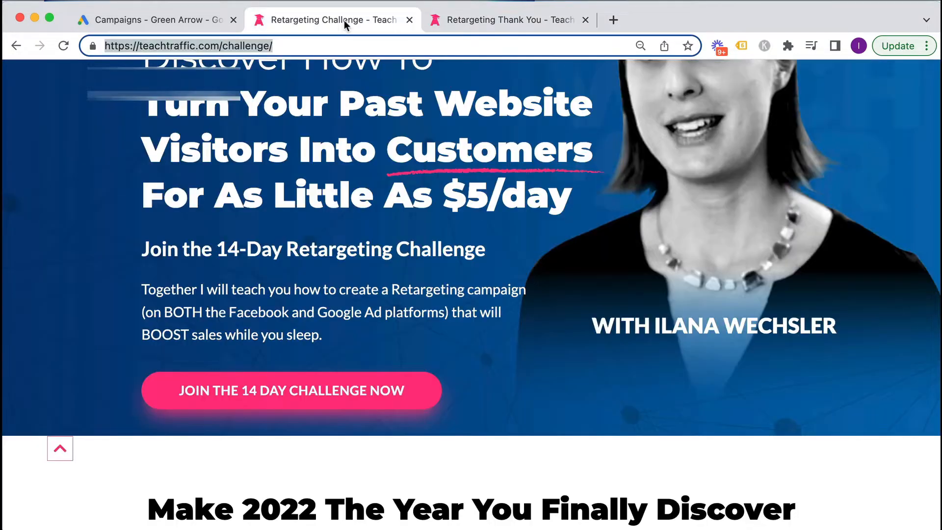
pyautogui.click(299, 46)
# - Switch to the Google Ads account and start a new campaign
pyautogui.click(197, 20)
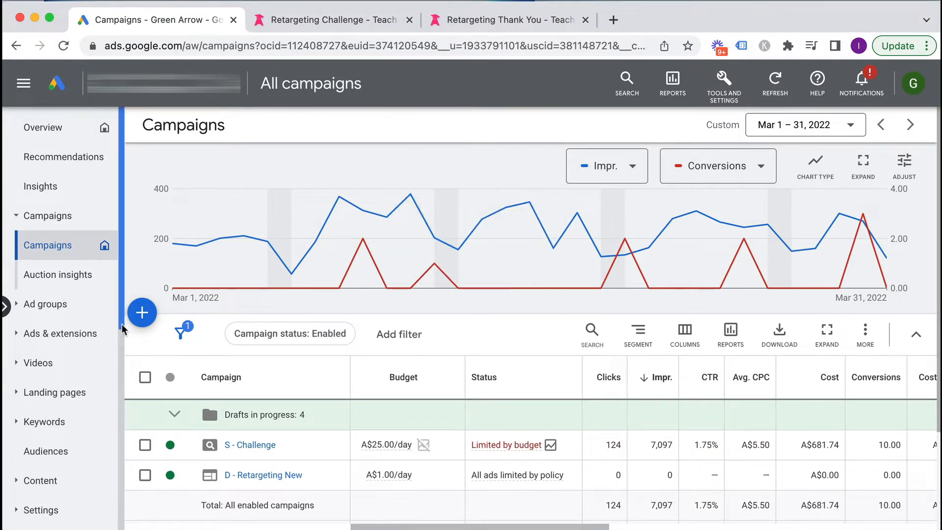
pyautogui.click(142, 316)
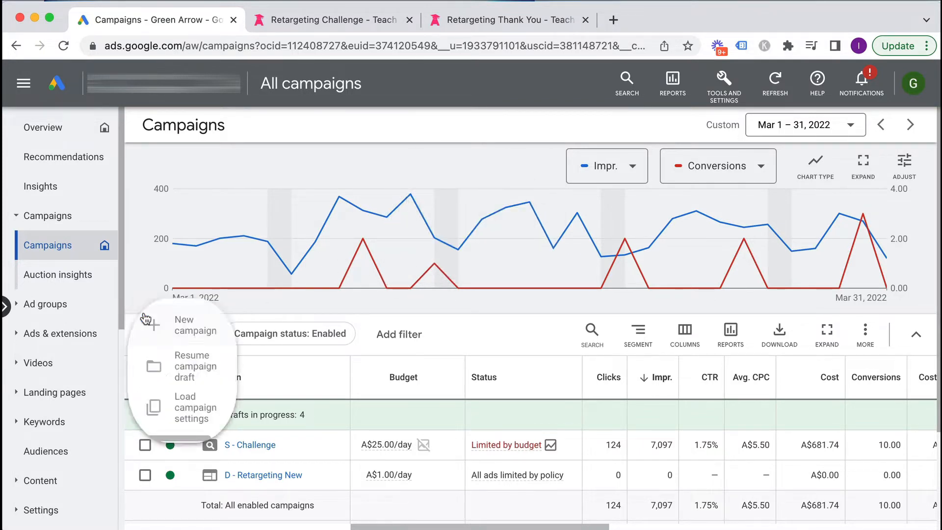
pyautogui.click(177, 325)
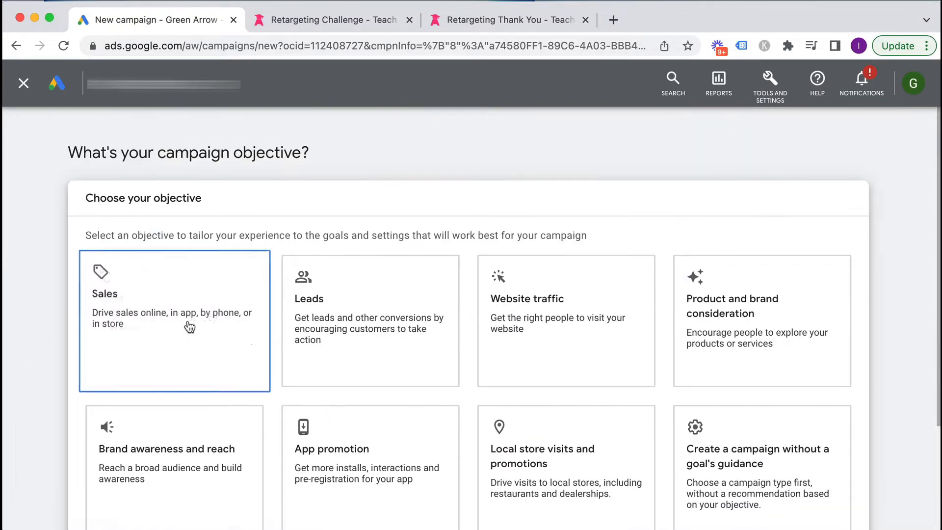
# - Choose to create a campaign without a goal's guidance and select Display as the campaign type
pyautogui.scroll(-2, 866, 348)
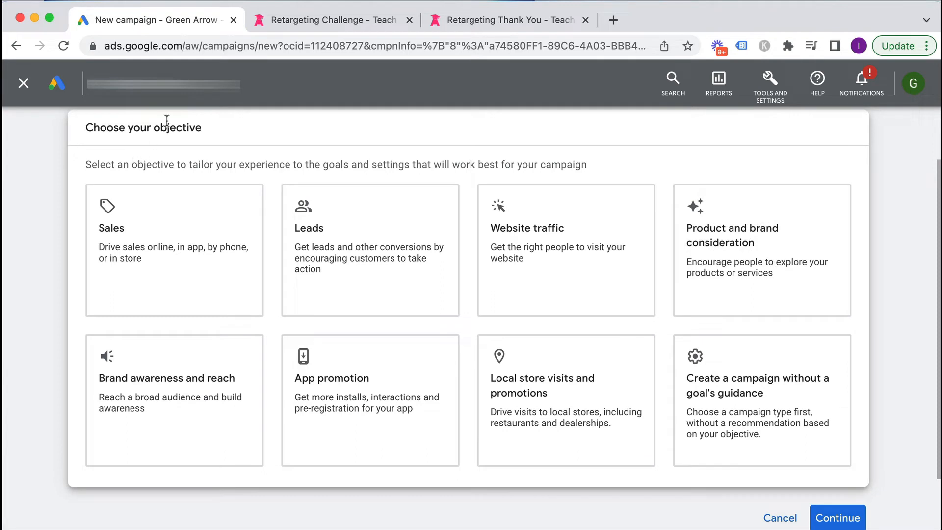
pyautogui.click(140, 211)
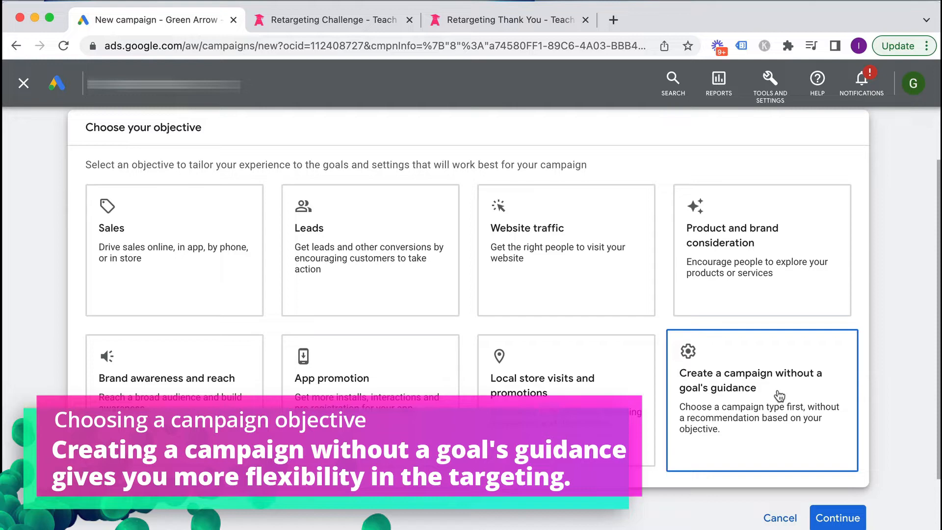
pyautogui.scroll(-10, 780, 396)
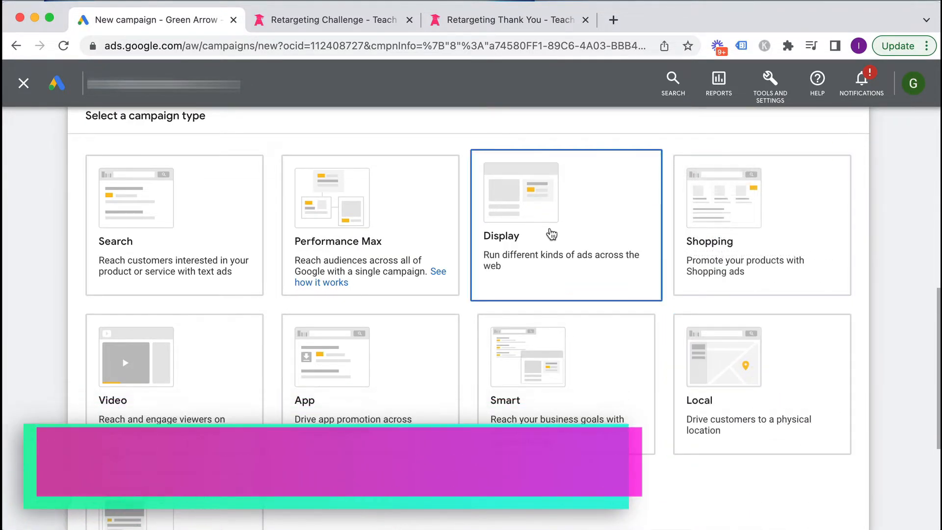
pyautogui.scroll(-10, 564, 241)
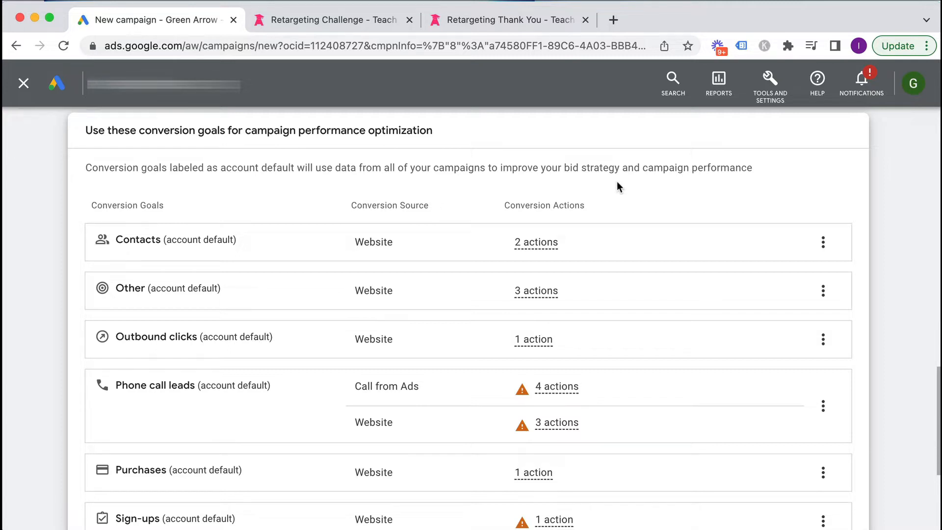
# - Remove the "Submit lead forms" conversion goal from this campaign
pyautogui.scroll(-4, 618, 187)
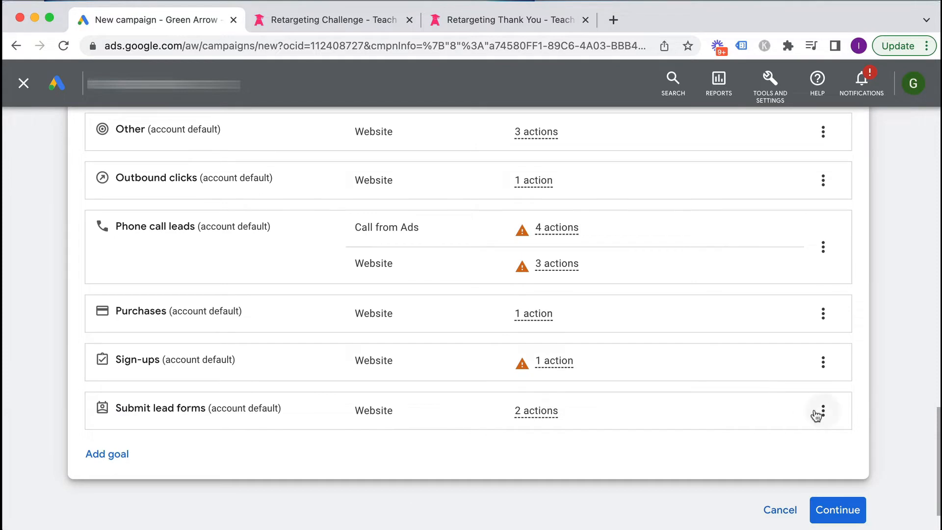
pyautogui.click(823, 414)
pyautogui.click(842, 422)
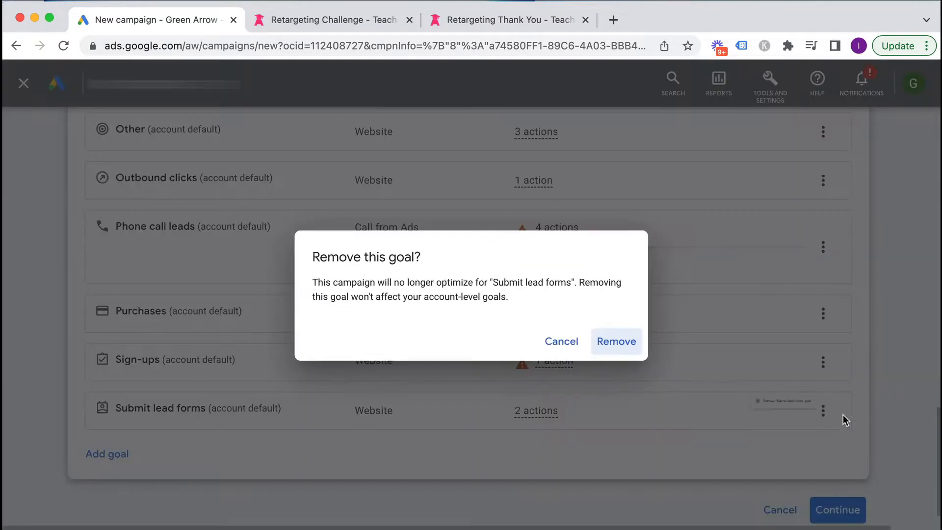
pyautogui.click(627, 342)
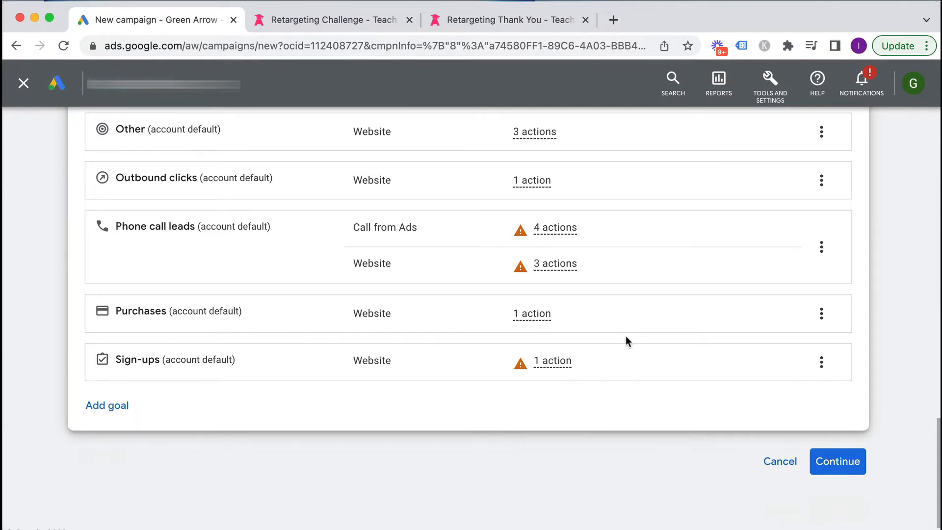
# - Review the remaining conversion goals and continue to the campaign subtype selection
pyautogui.scroll(5, 626, 338)
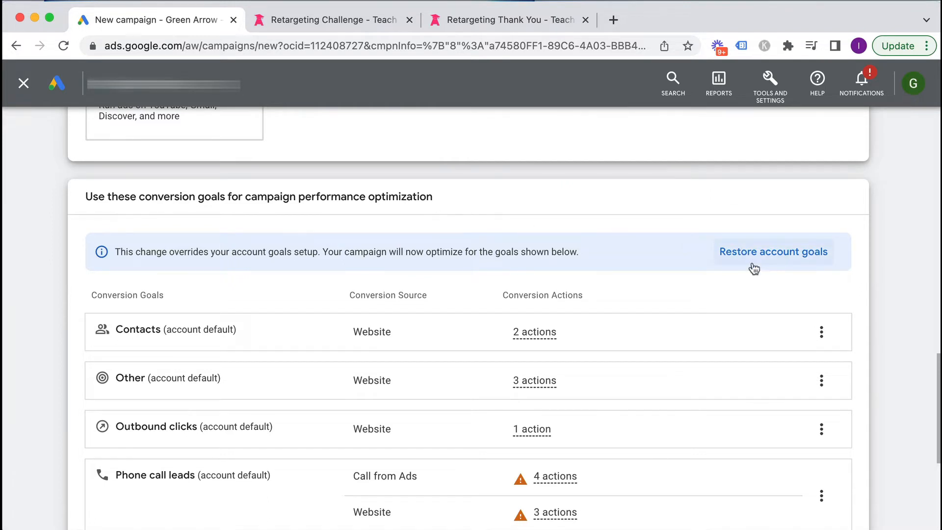
pyautogui.scroll(-2, 885, 297)
pyautogui.scroll(-3, 884, 294)
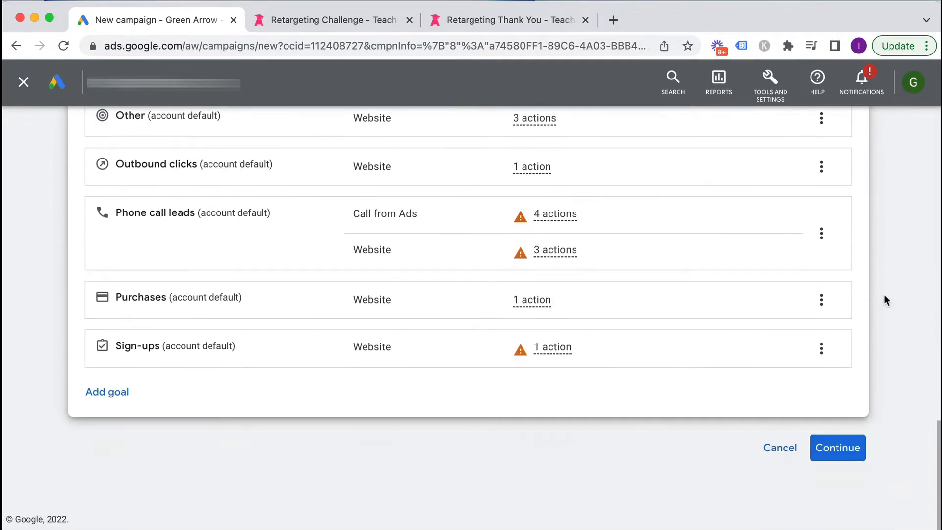
pyautogui.click(711, 248)
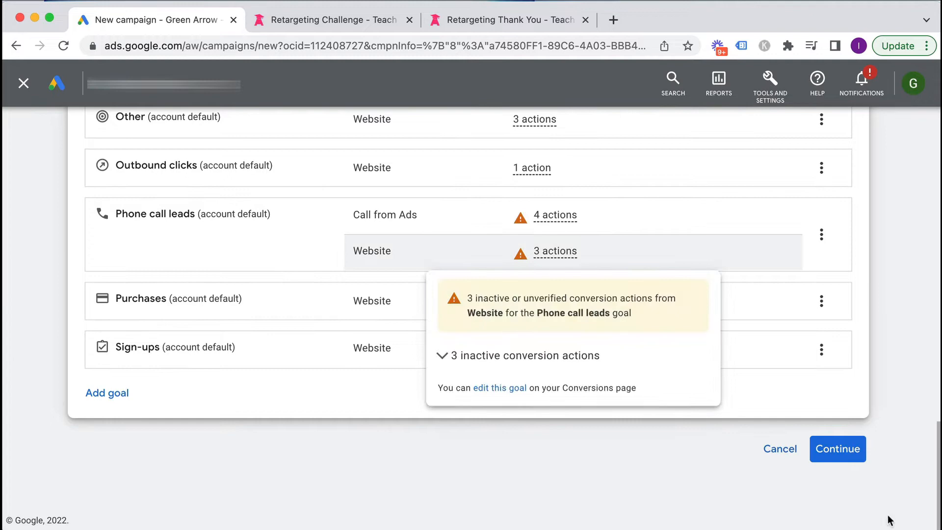
pyautogui.click(848, 452)
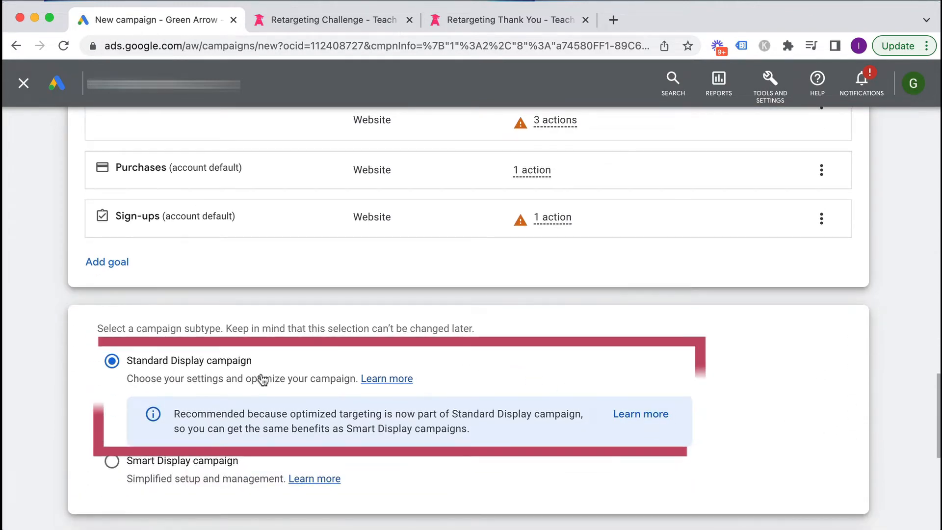
# - Keep the Standard Display campaign subtype and enter teachtraffic.com as the business's website
pyautogui.scroll(-8, 596, 435)
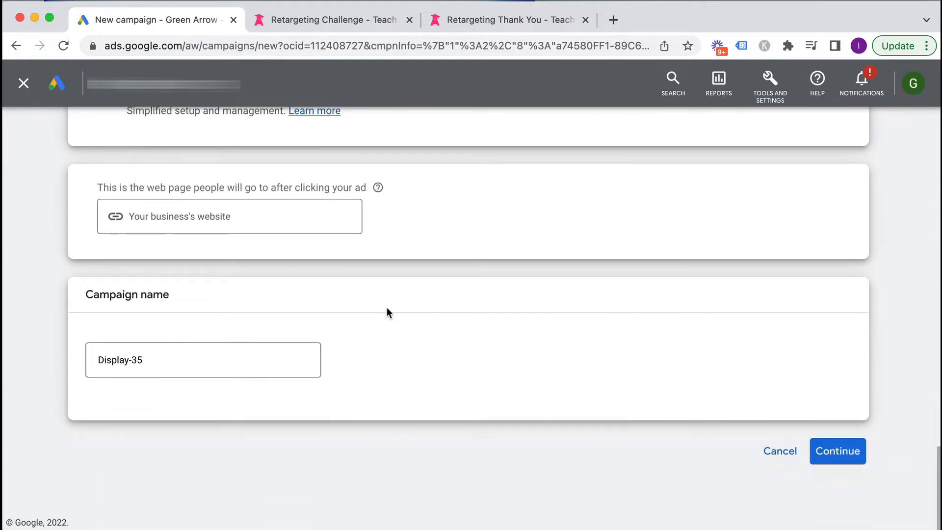
pyautogui.click(214, 217)
pyautogui.write('teachtraffic.com')
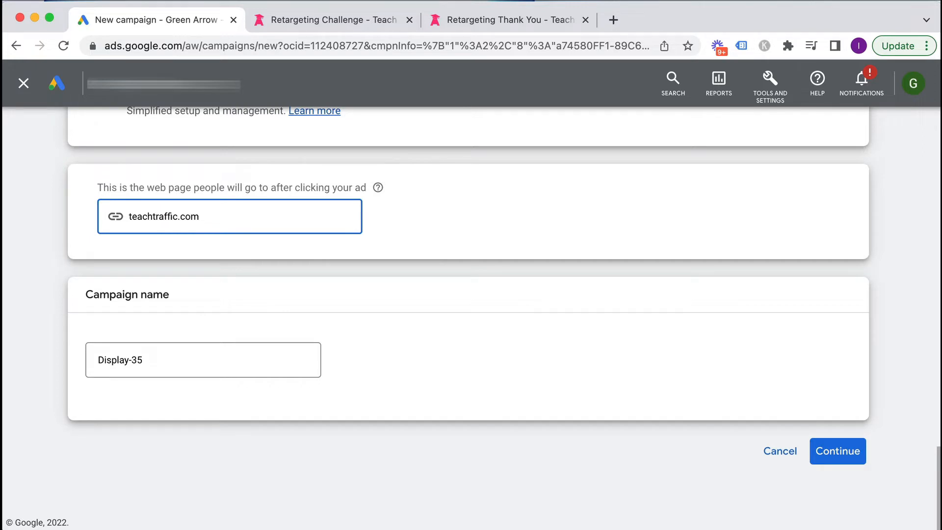
# - Name the campaign "D - RM (new)" and continue to the campaign settings
pyautogui.click(126, 359)
pyautogui.press('super+a')
pyautogui.write('D')
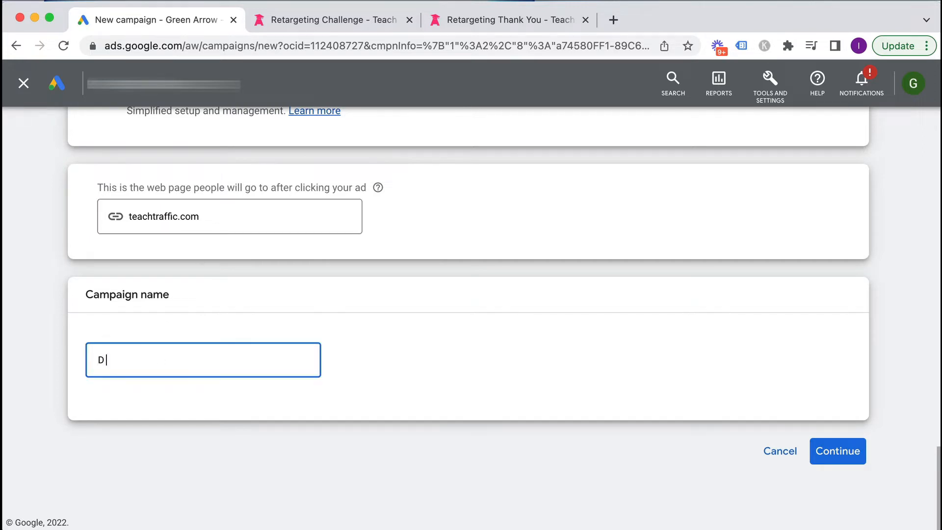
pyautogui.write(' - RM (new')
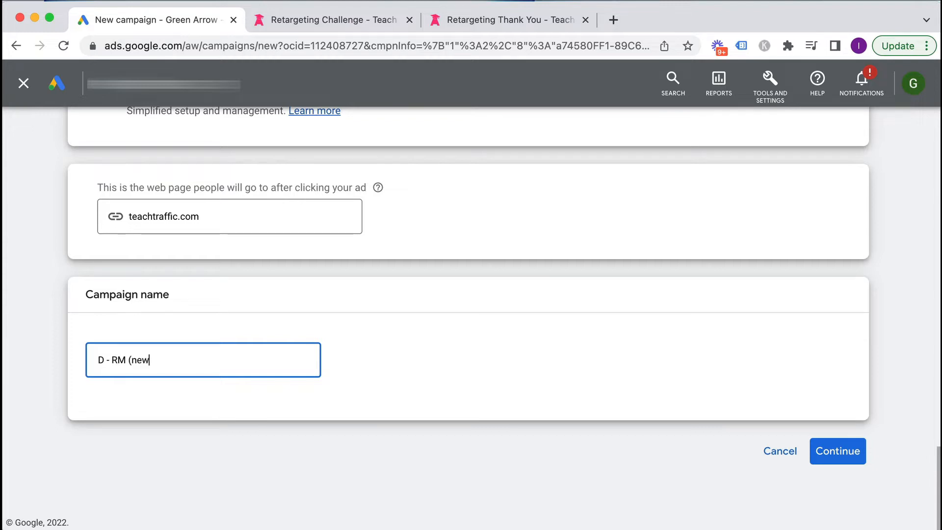
pyautogui.write(')')
pyautogui.click(841, 454)
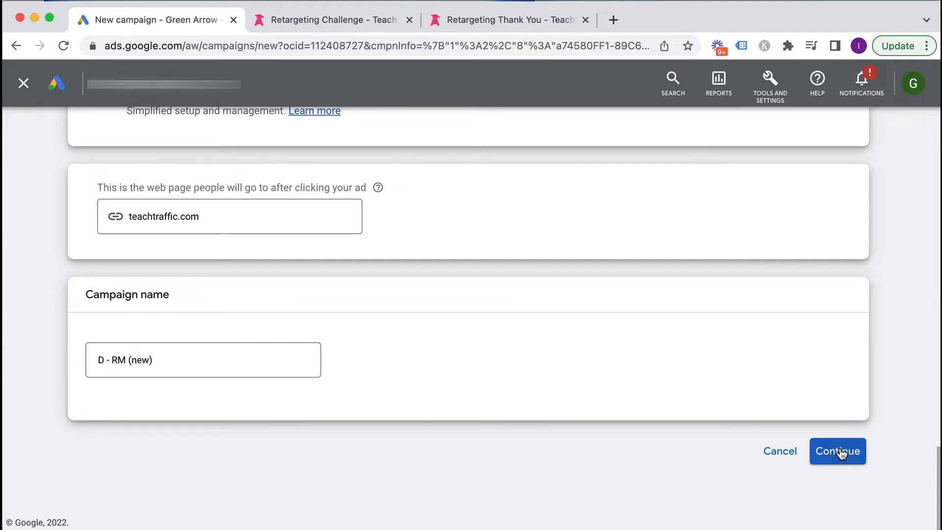
pyautogui.click(660, 451)
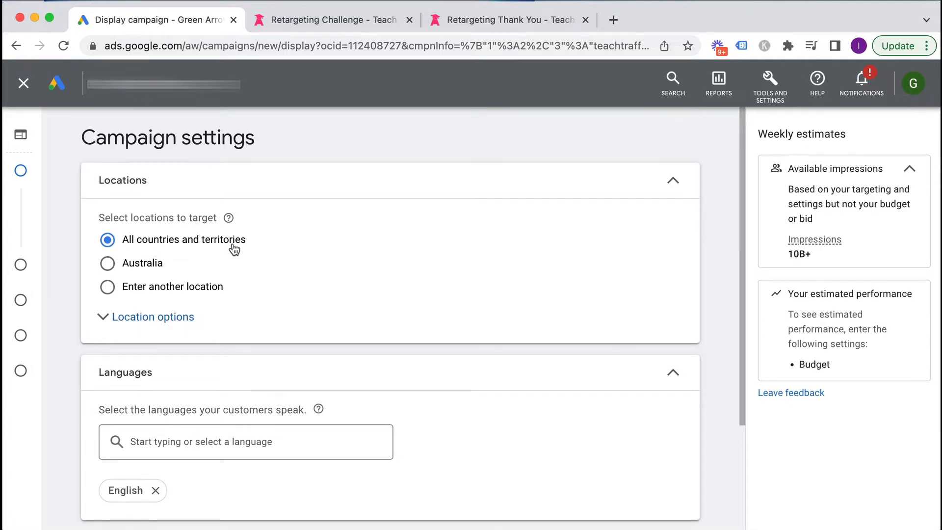
# - Choose to enter another location and target the United States
pyautogui.click(167, 289)
pyautogui.click(172, 318)
pyautogui.write('unite')
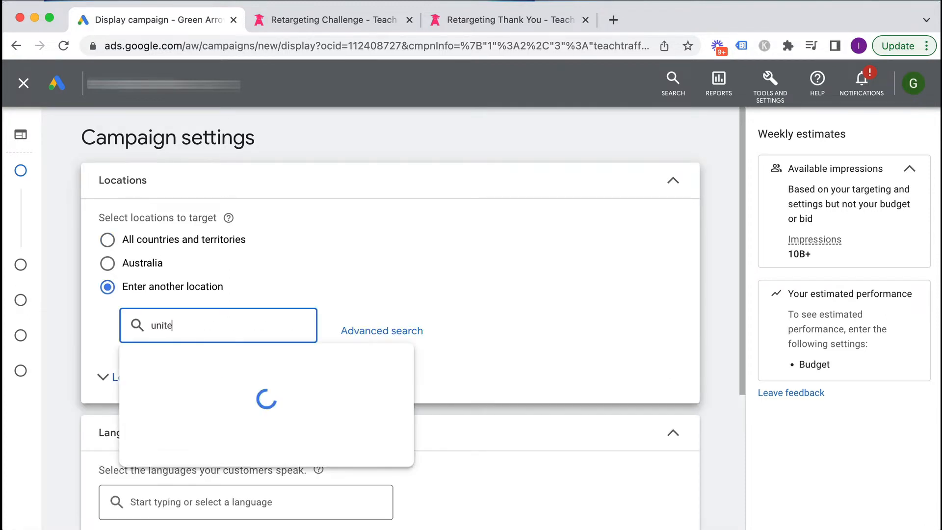
pyautogui.write('d')
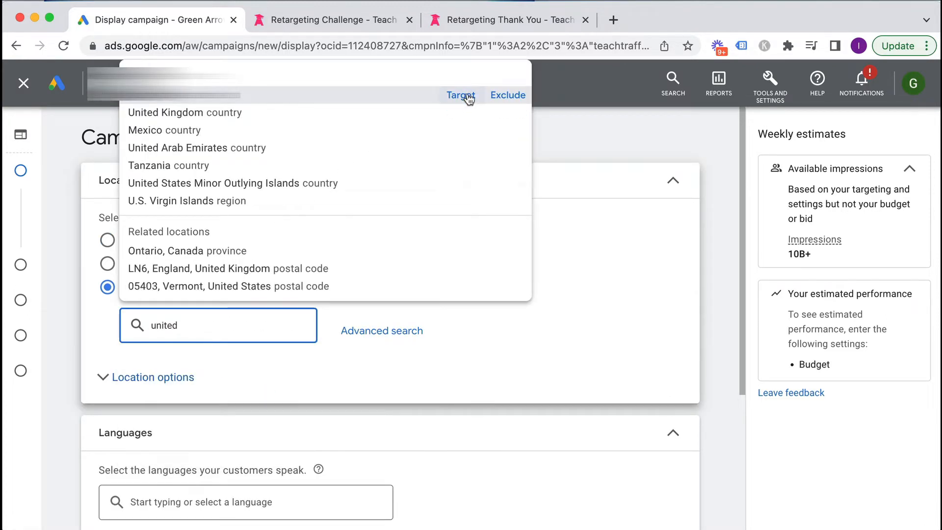
pyautogui.click(468, 96)
# - Add Canada (country) as a second targeted location
pyautogui.click(183, 393)
pyautogui.write('can')
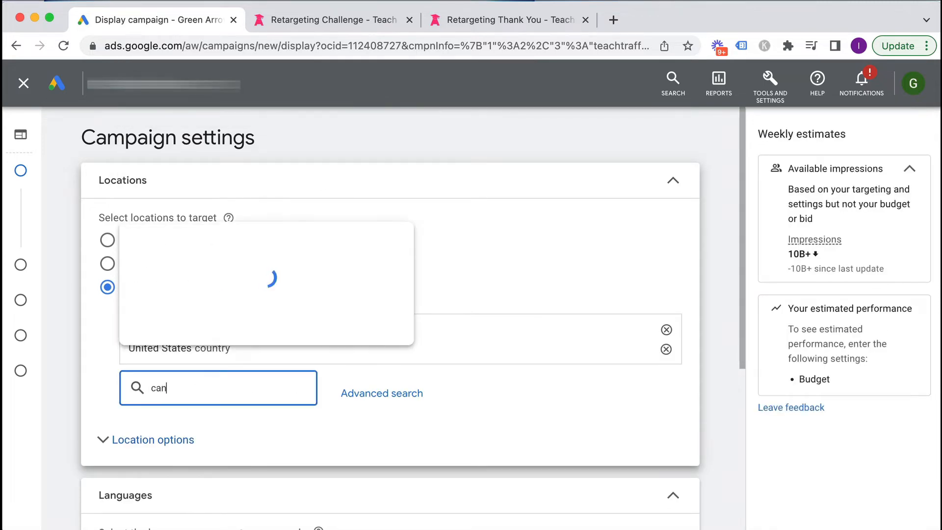
pyautogui.write('ada')
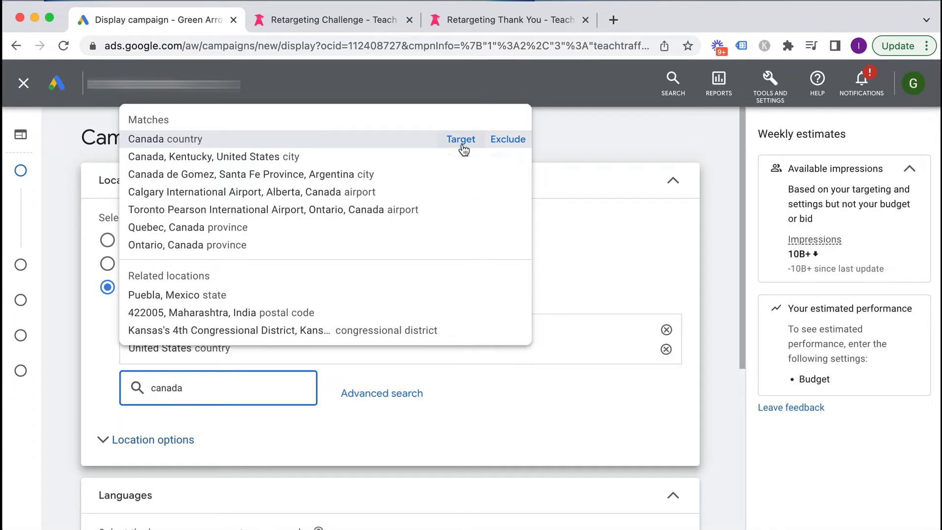
pyautogui.click(461, 139)
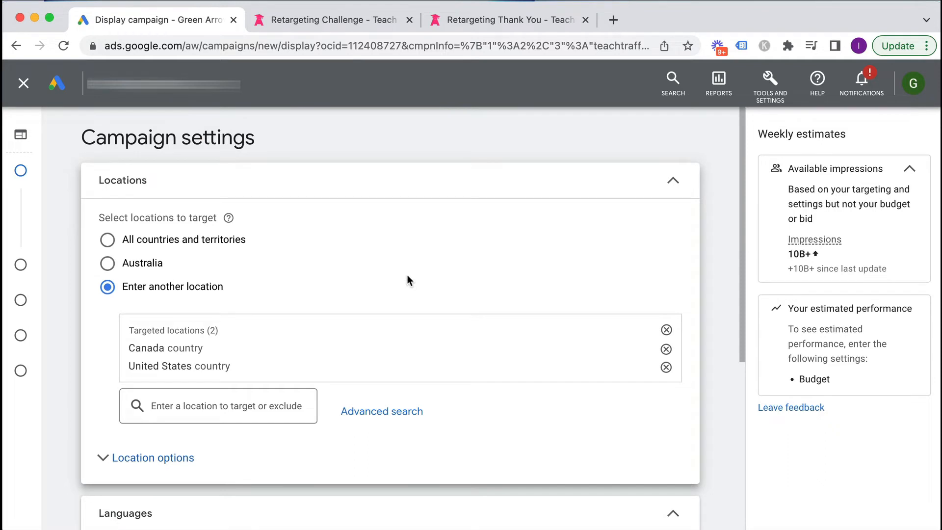
# - Exclude Australia (country) from the campaign's locations
pyautogui.scroll(-1, 407, 275)
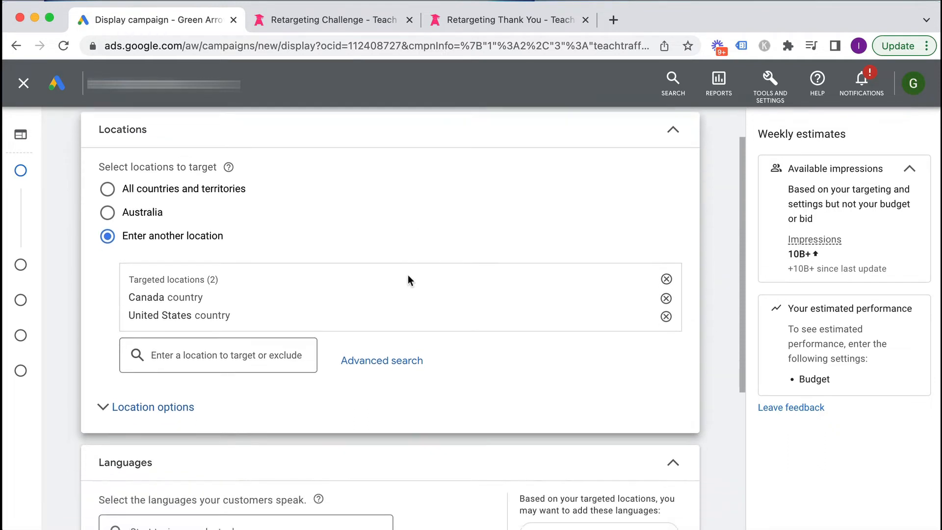
pyautogui.click(231, 353)
pyautogui.write('austra')
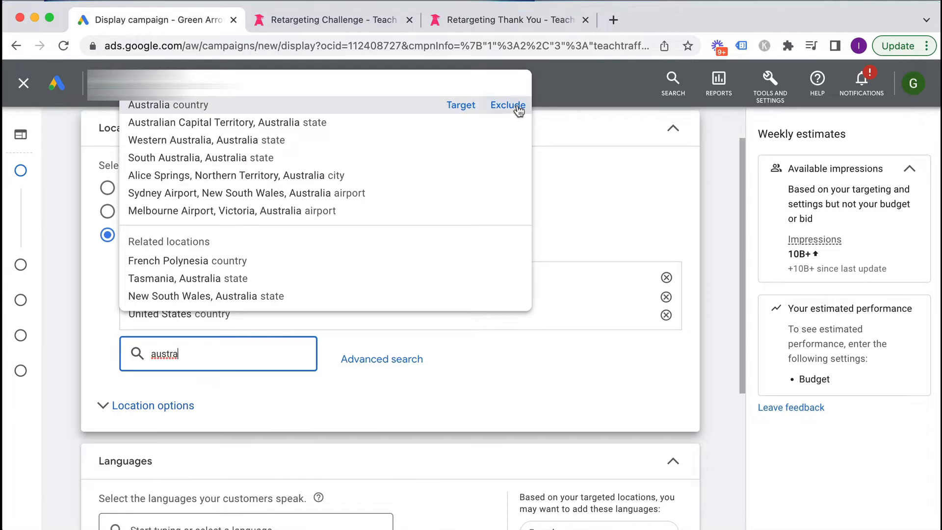
pyautogui.click(511, 105)
pyautogui.scroll(-1, 365, 223)
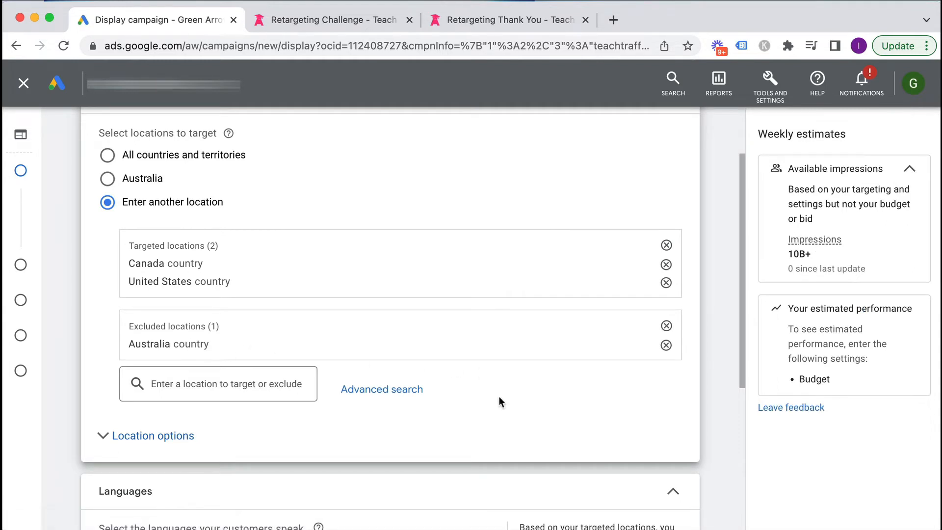
# - Keep English as the language, expand the additional campaign settings and open the ad rotation options
pyautogui.scroll(-3, 499, 396)
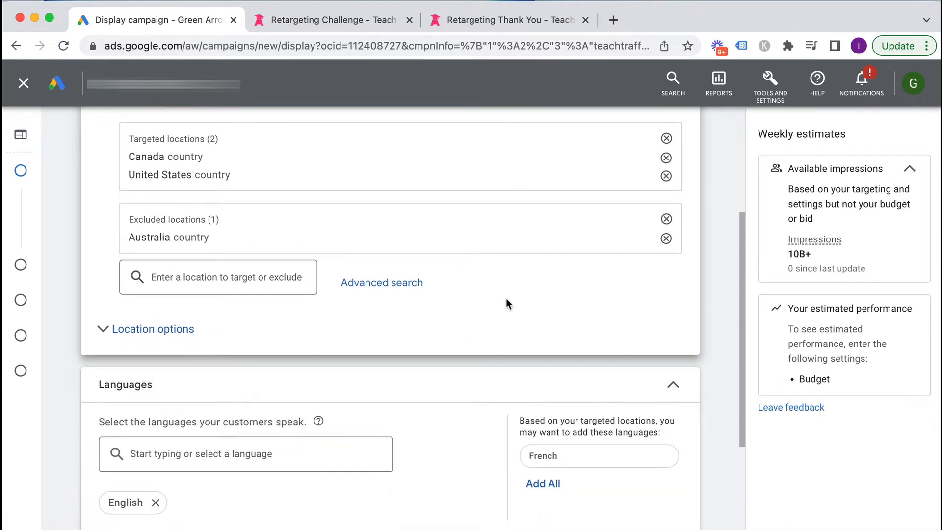
pyautogui.scroll(-4, 507, 302)
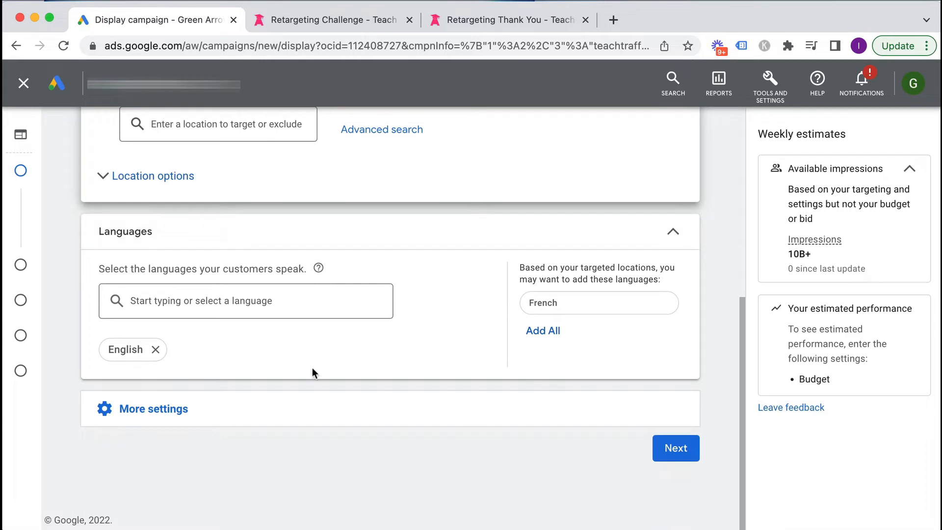
pyautogui.click(184, 409)
pyautogui.scroll(-2, 482, 373)
pyautogui.scroll(-4, 483, 375)
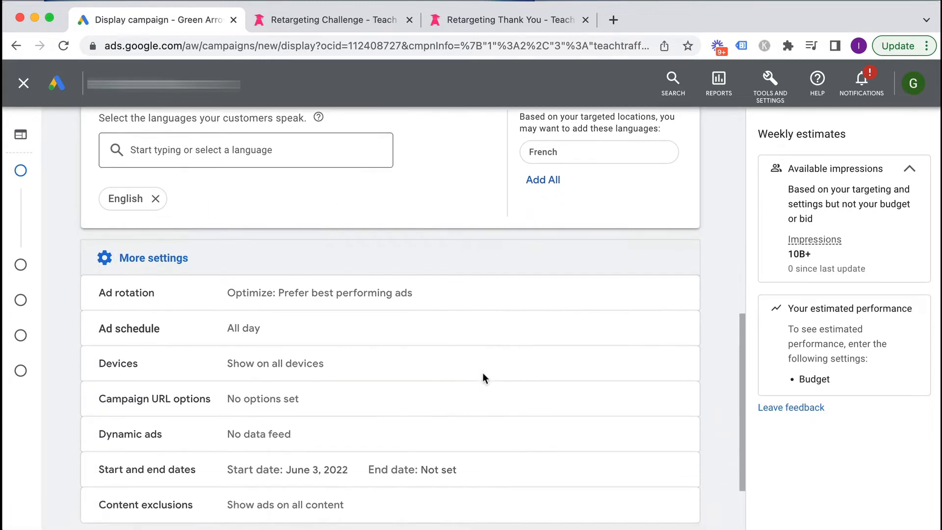
pyautogui.click(304, 216)
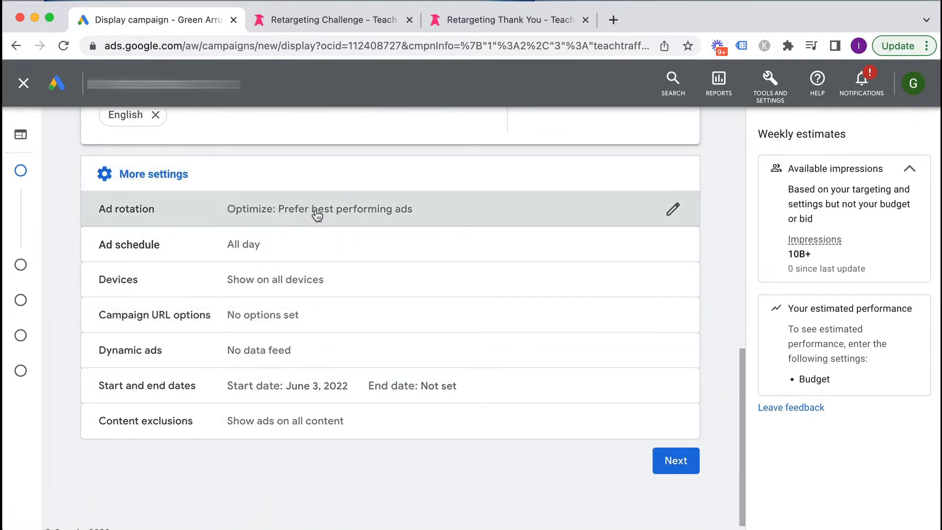
pyautogui.moveTo(318, 209)
pyautogui.scroll(-2, 353, 411)
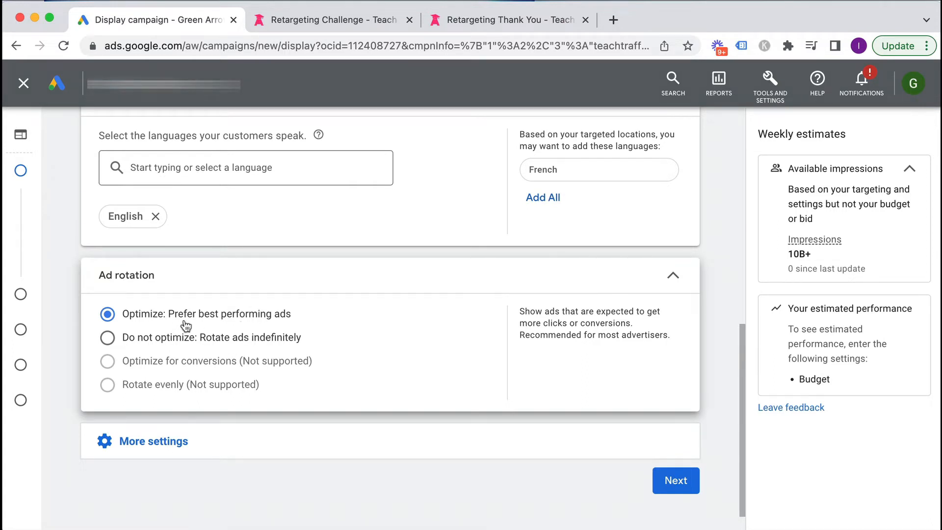
# - Try specific device targeting in the additional settings, then restore Show on all devices and collapse the device options
pyautogui.click(162, 443)
pyautogui.scroll(-2, 395, 389)
pyautogui.scroll(-4, 396, 389)
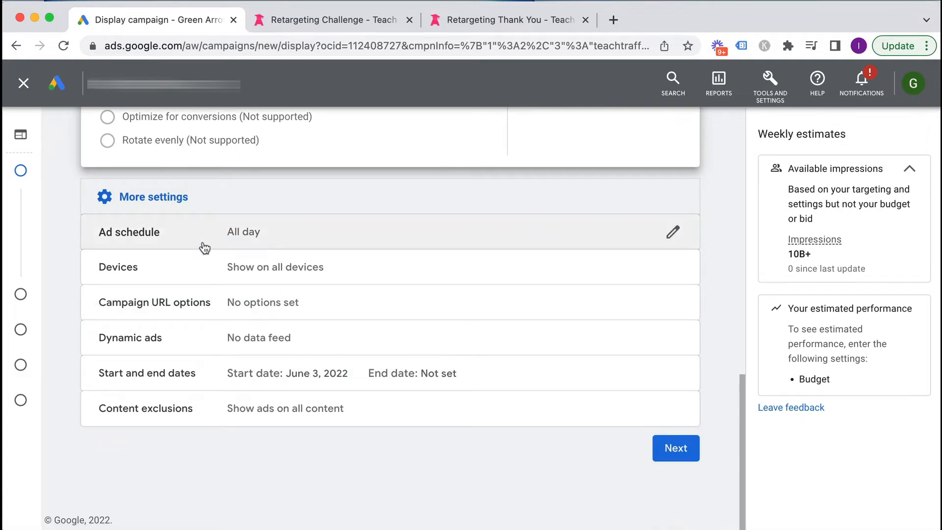
pyautogui.click(281, 267)
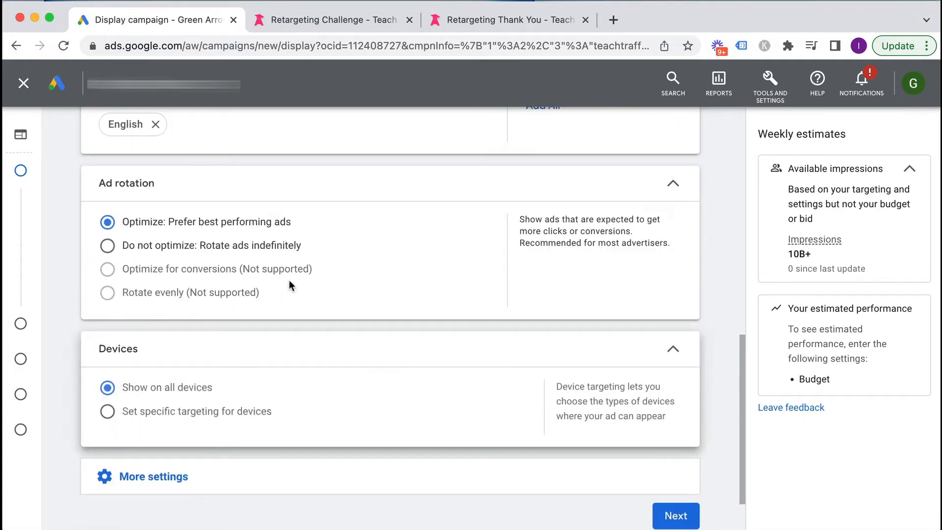
pyautogui.click(223, 412)
pyautogui.scroll(-3, 421, 417)
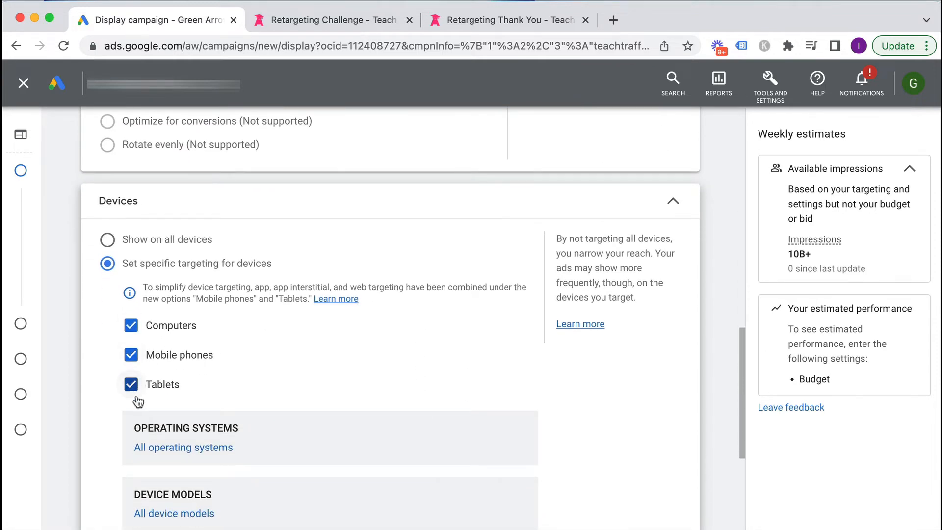
pyautogui.click(115, 240)
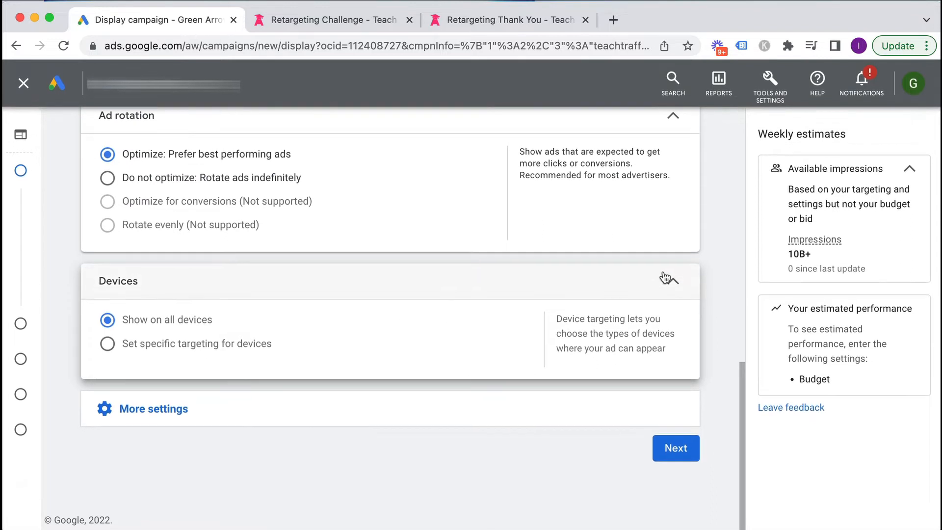
pyautogui.click(672, 281)
# - In the campaign's content exclusions, exclude tragedy and conflict, sensitive social issues, profanity and rough language, sexually suggestive, and sensational and shocking content
pyautogui.click(237, 393)
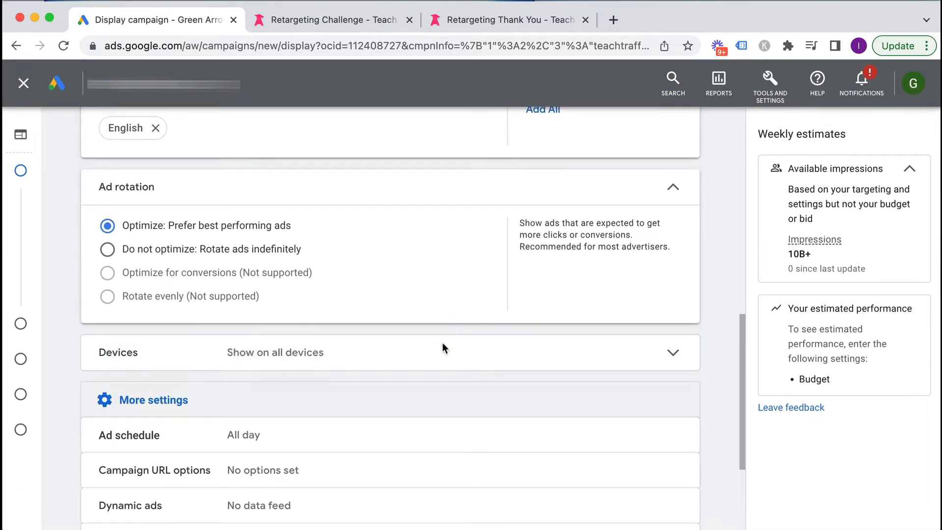
pyautogui.scroll(-4, 443, 342)
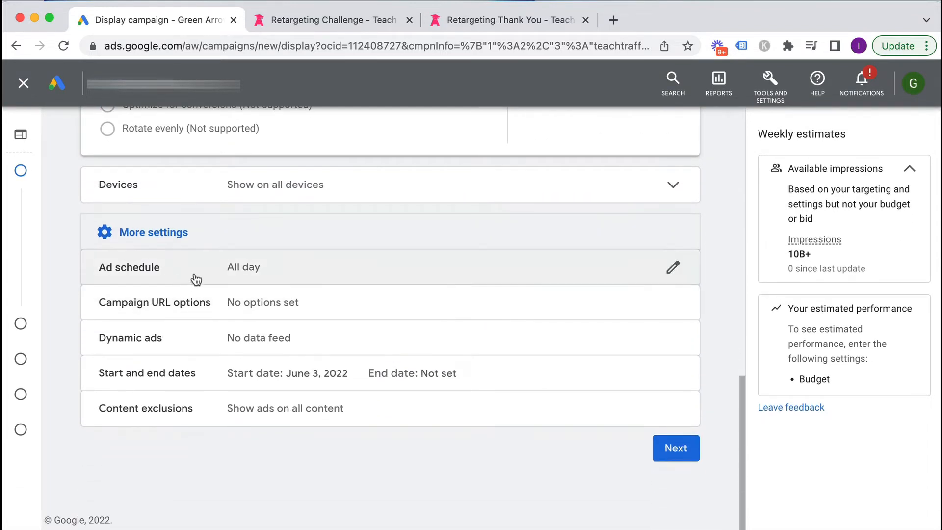
pyautogui.click(269, 409)
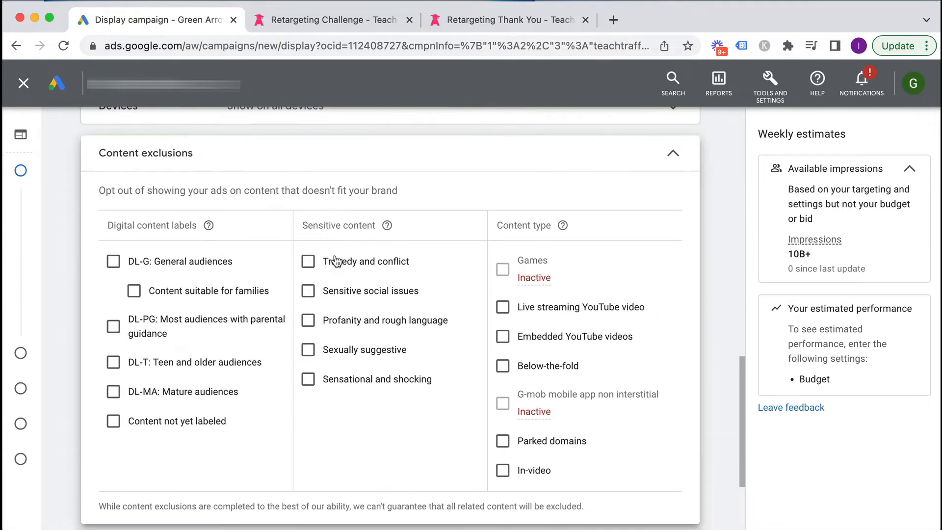
pyautogui.click(308, 262)
pyautogui.click(308, 291)
pyautogui.click(309, 320)
pyautogui.click(308, 350)
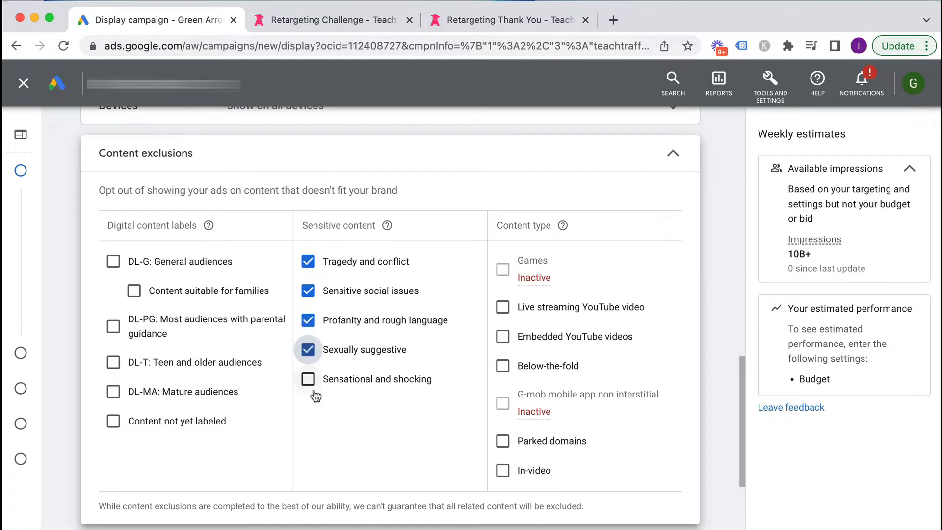
pyautogui.click(308, 379)
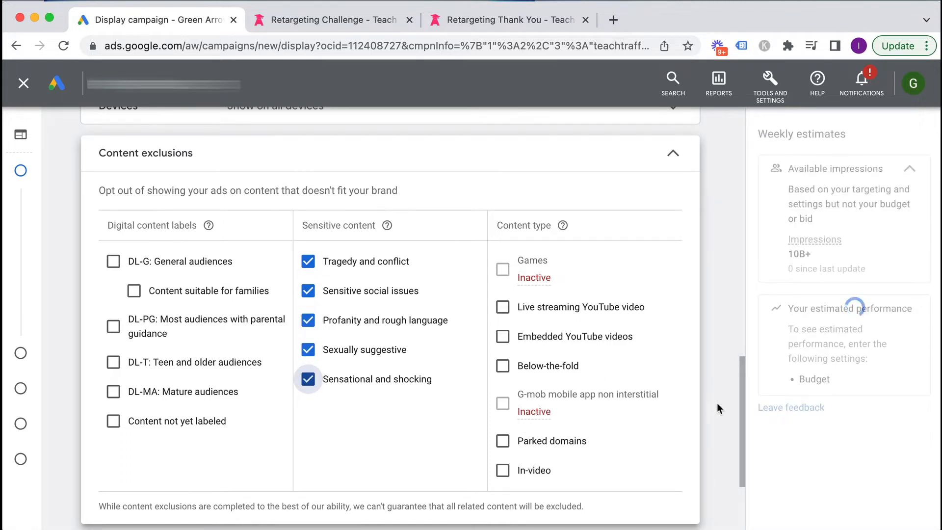
# - Continue to budget and bidding and set the campaign's average daily budget to A$1
pyautogui.scroll(-3, 721, 400)
pyautogui.click(694, 448)
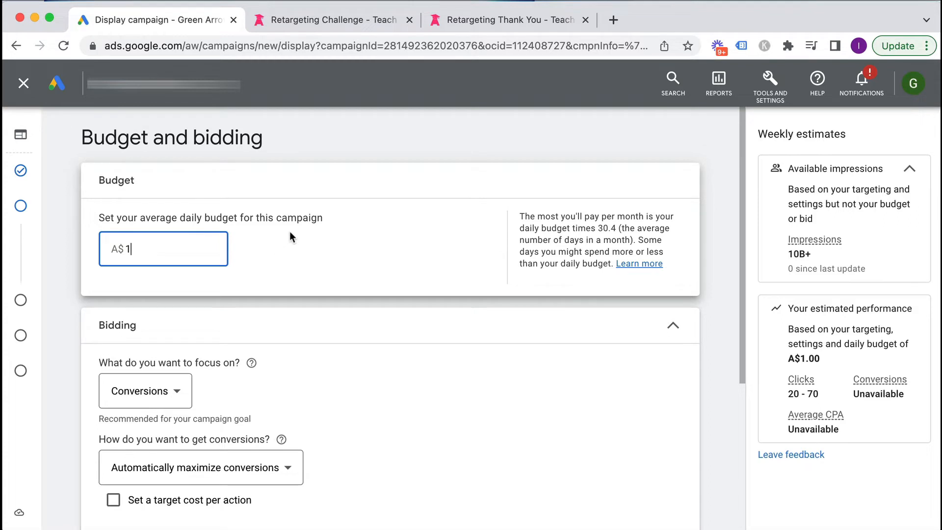
pyautogui.scroll(-3, 326, 271)
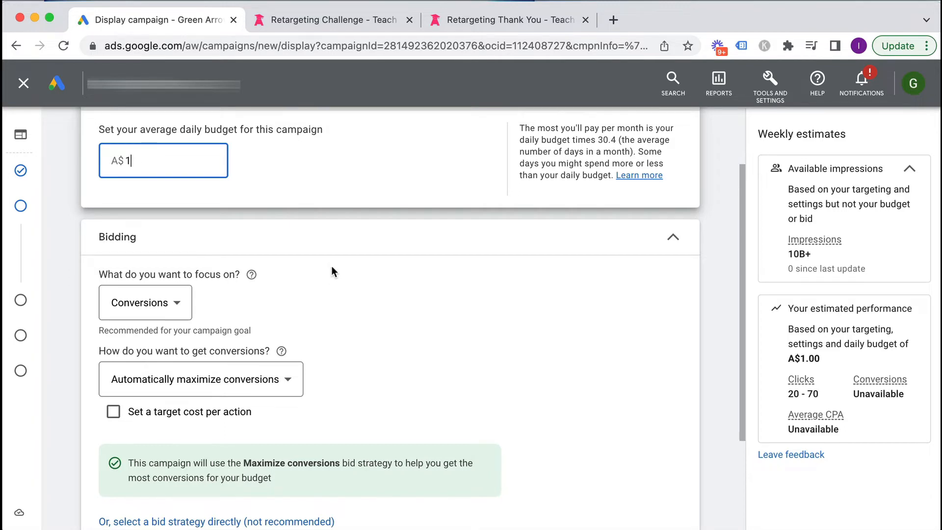
pyautogui.scroll(-2, 329, 264)
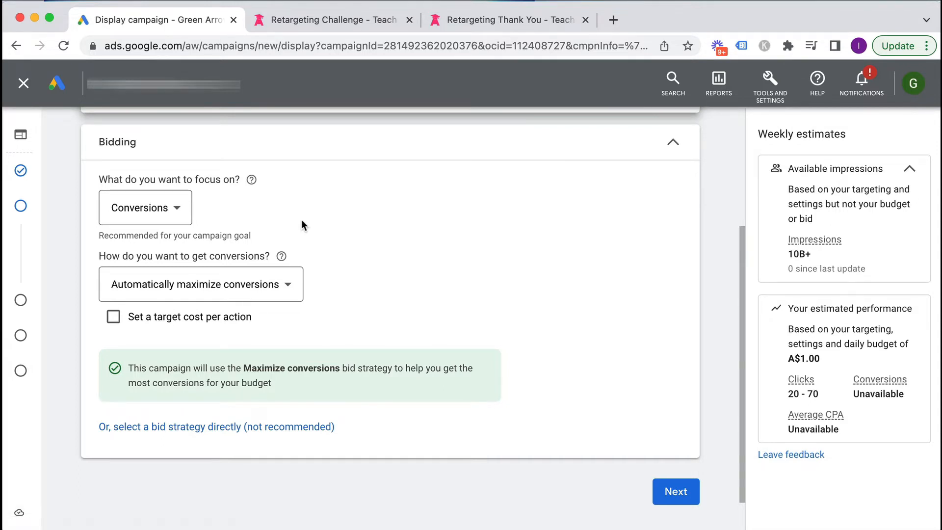
# - Try setting a target cost per action for the conversion bidding, then turn the option off again
pyautogui.click(198, 318)
pyautogui.scroll(-2, 389, 361)
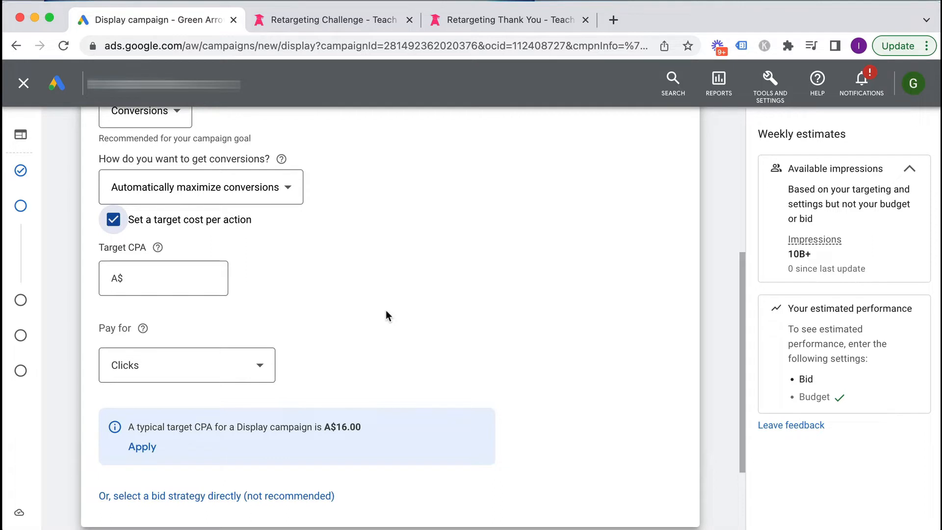
pyautogui.scroll(2, 171, 283)
pyautogui.click(113, 311)
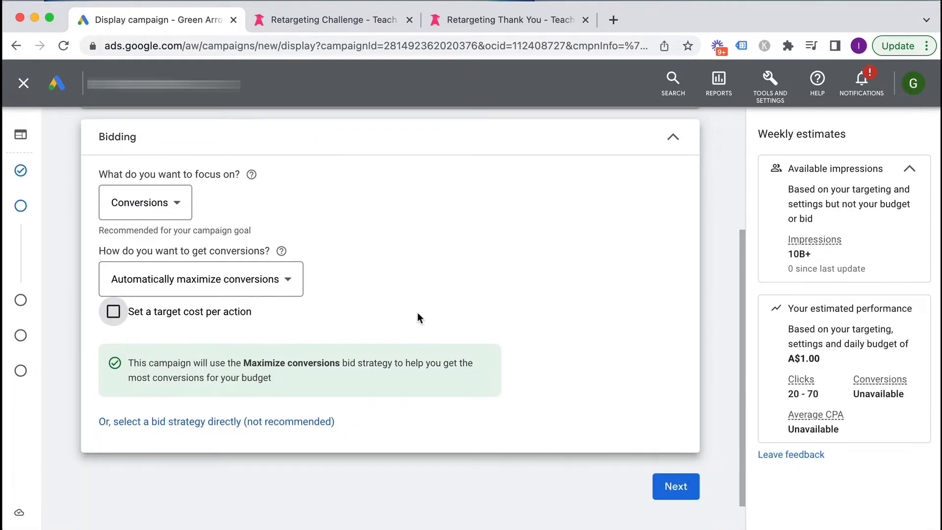
# - Select the bid strategy directly, choosing Manual CPC, and turn off the Enhanced CPC option
pyautogui.scroll(-2, 417, 312)
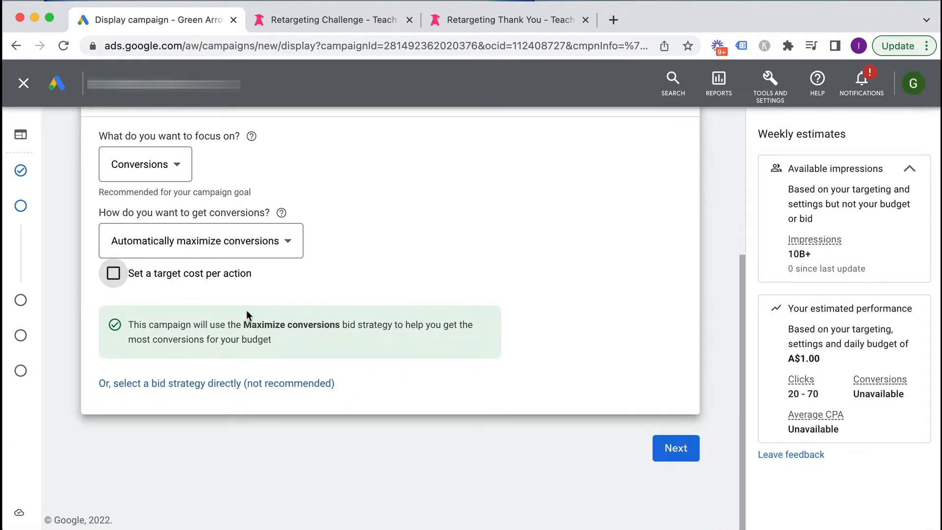
pyautogui.click(164, 383)
pyautogui.click(169, 340)
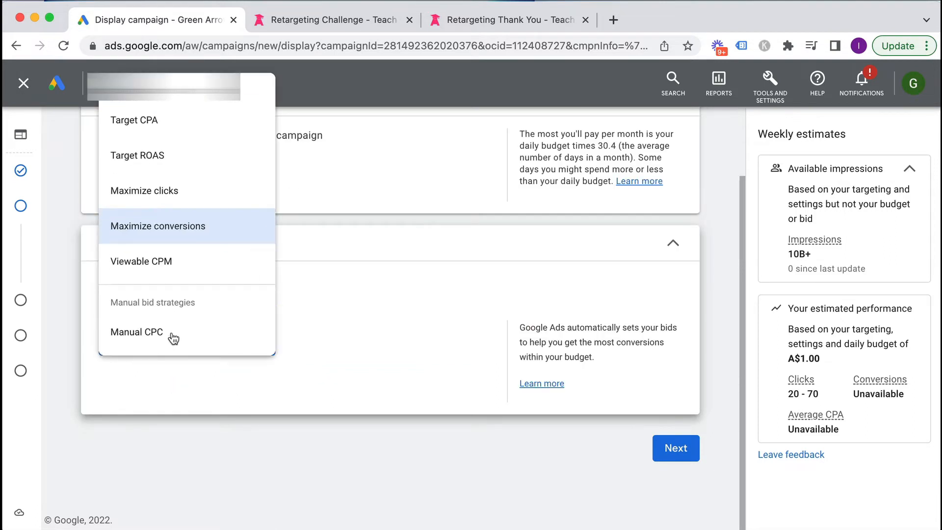
pyautogui.click(146, 332)
pyautogui.scroll(-2, 381, 392)
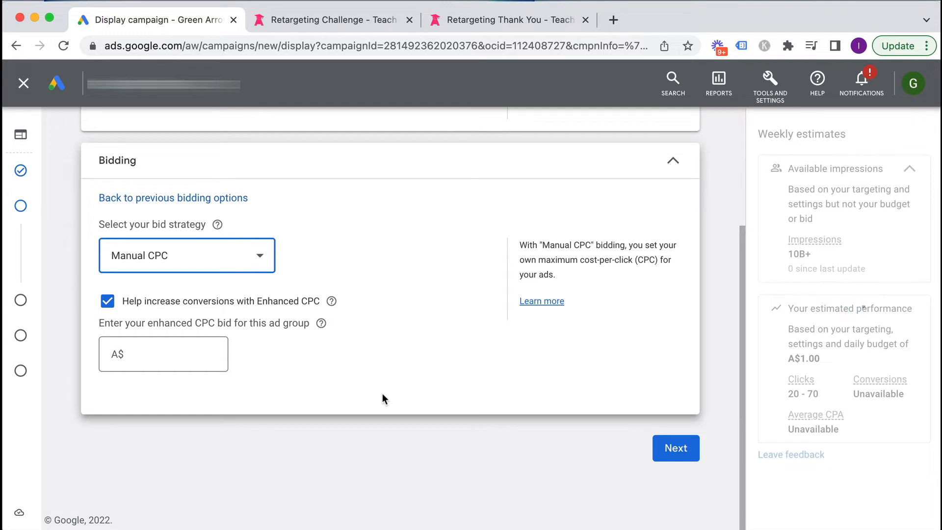
pyautogui.click(116, 305)
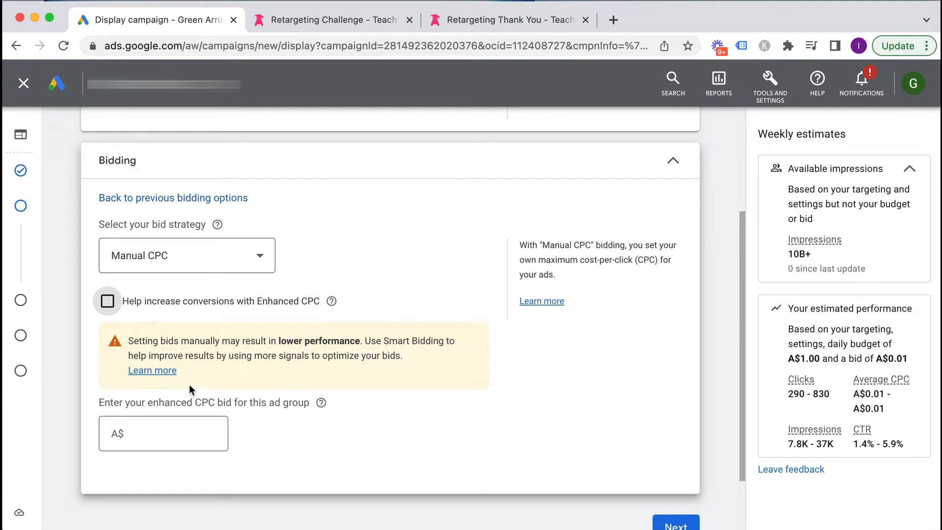
# - Set the ad group's CPC bid to A$0.50 and continue to the targeting settings
pyautogui.click(162, 435)
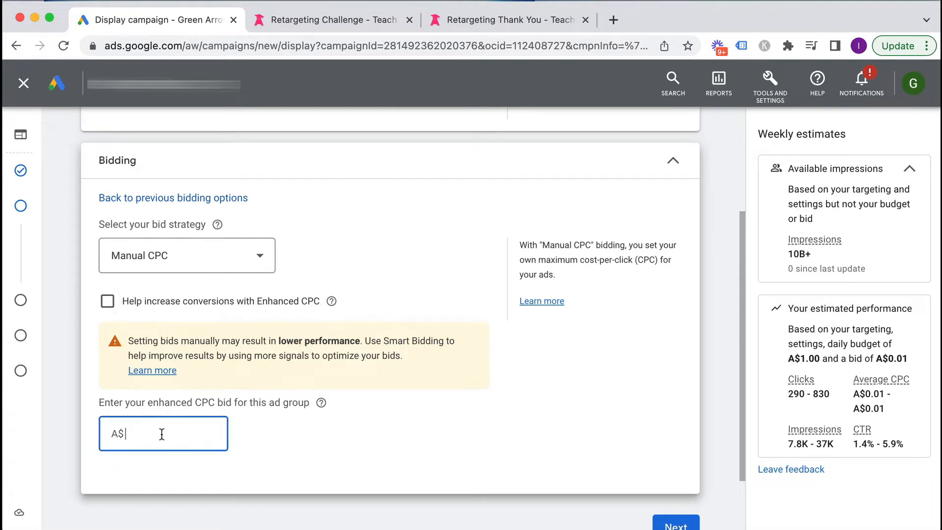
pyautogui.write('0.50')
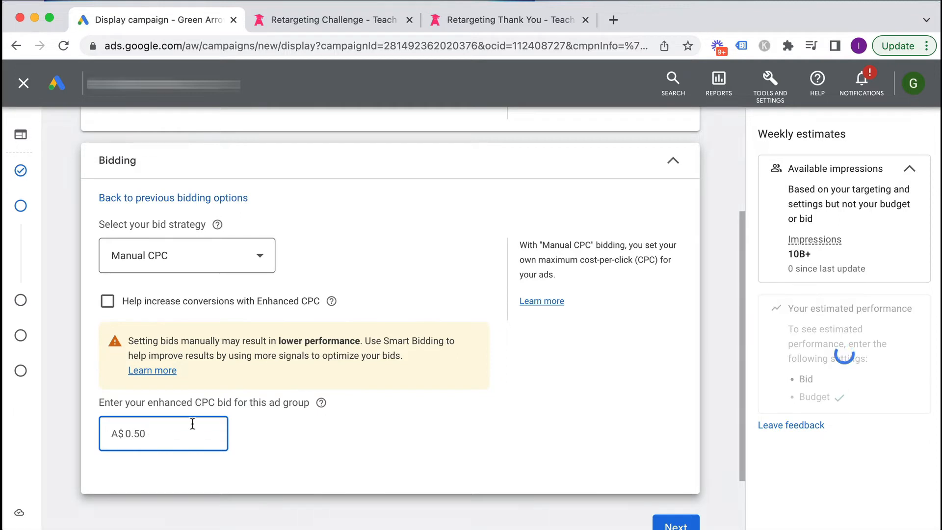
pyautogui.scroll(-3, 293, 414)
pyautogui.click(682, 448)
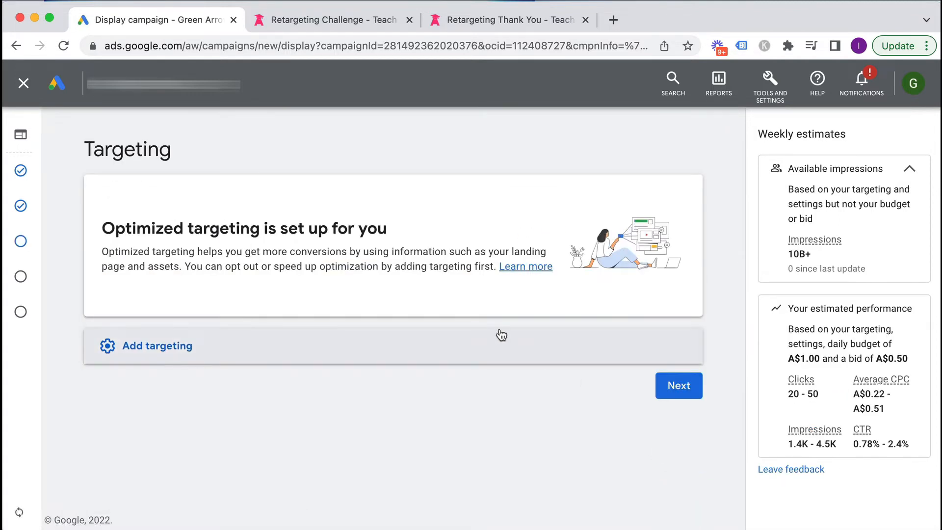
# - Add audience segment targeting for the website visitors list "180 days - teachtraffic.com" from the segments based on business interactions
pyautogui.click(152, 345)
pyautogui.scroll(-2, 459, 364)
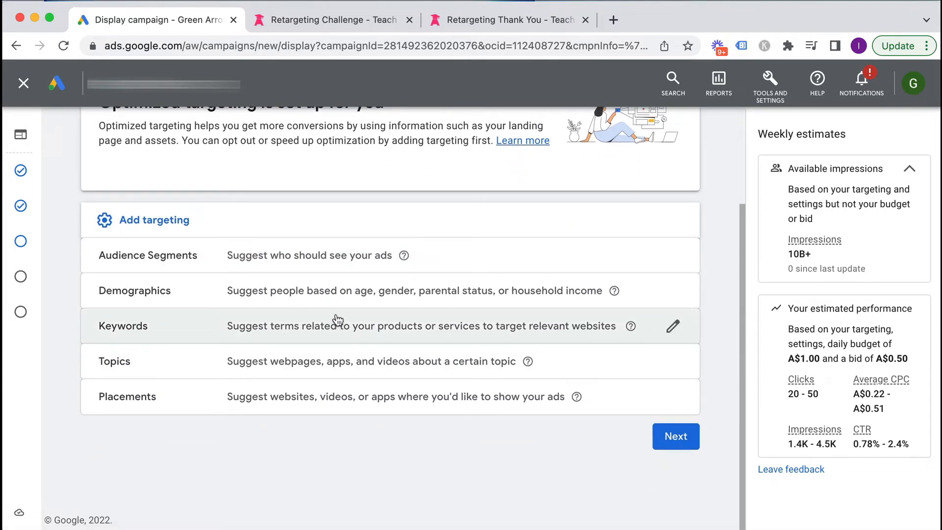
pyautogui.click(266, 258)
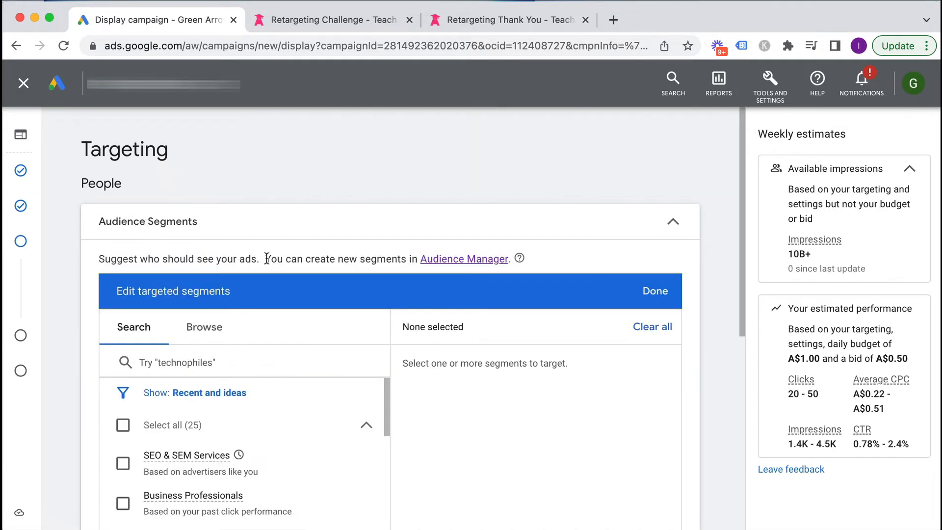
pyautogui.click(204, 196)
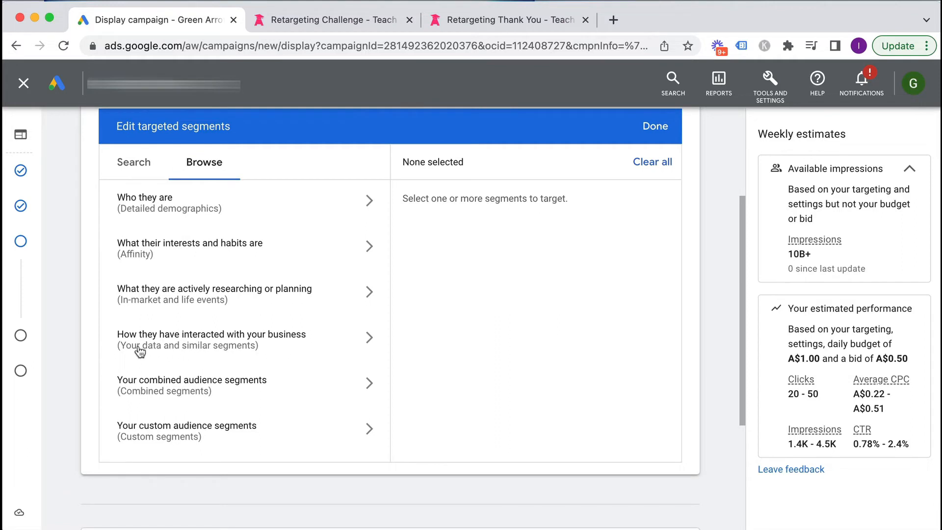
pyautogui.click(176, 347)
pyautogui.click(224, 316)
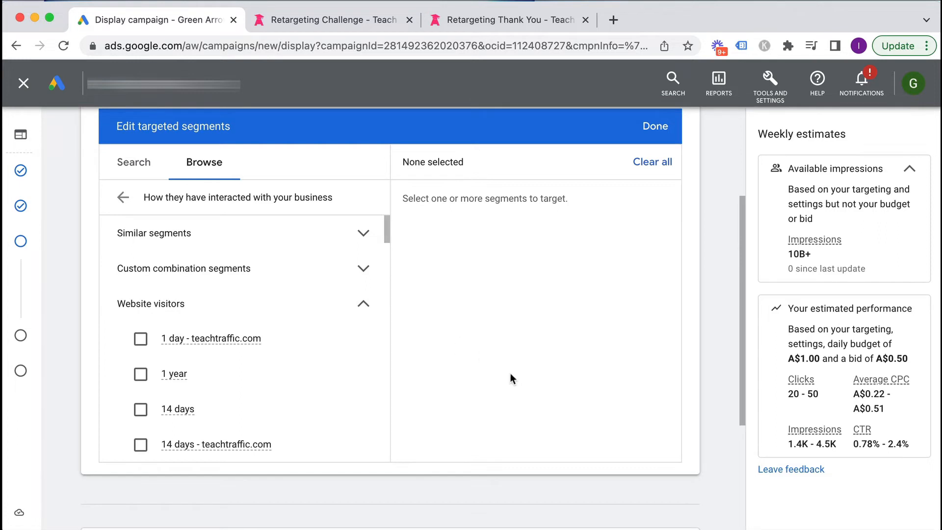
pyautogui.scroll(-5, 332, 336)
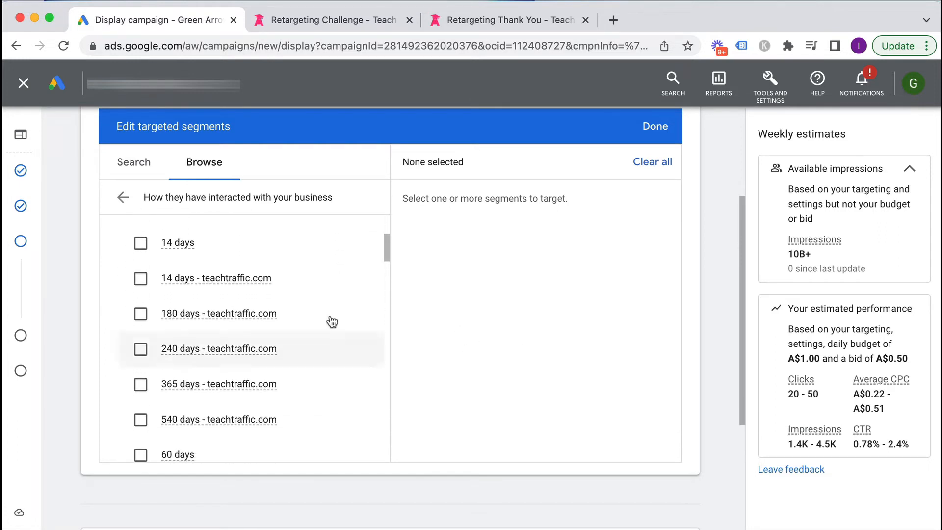
pyautogui.click(141, 314)
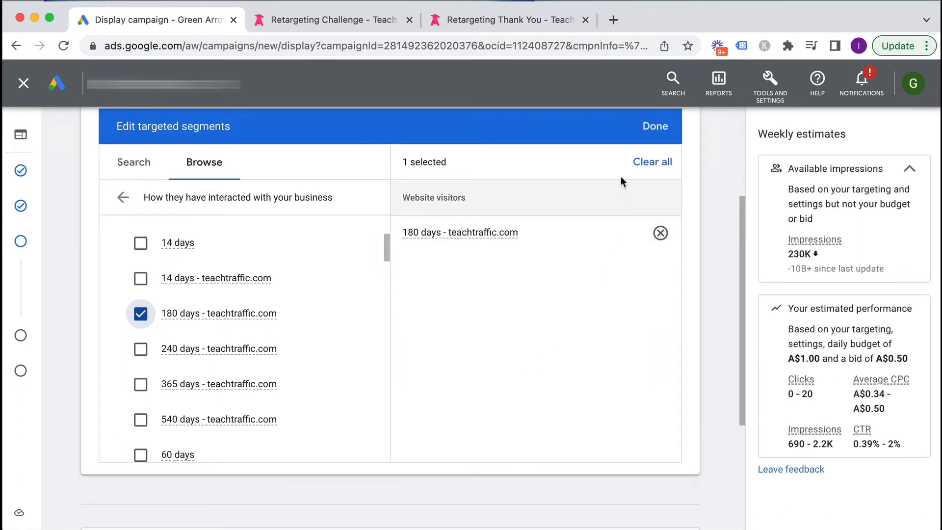
pyautogui.click(656, 129)
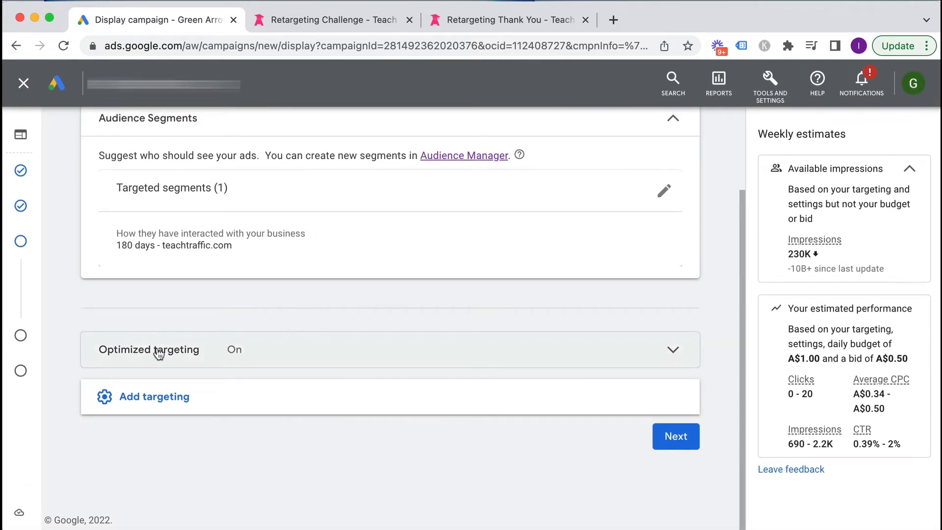
# - Review the optimized targeting description and turn off optimized targeting for the campaign
pyautogui.click(158, 353)
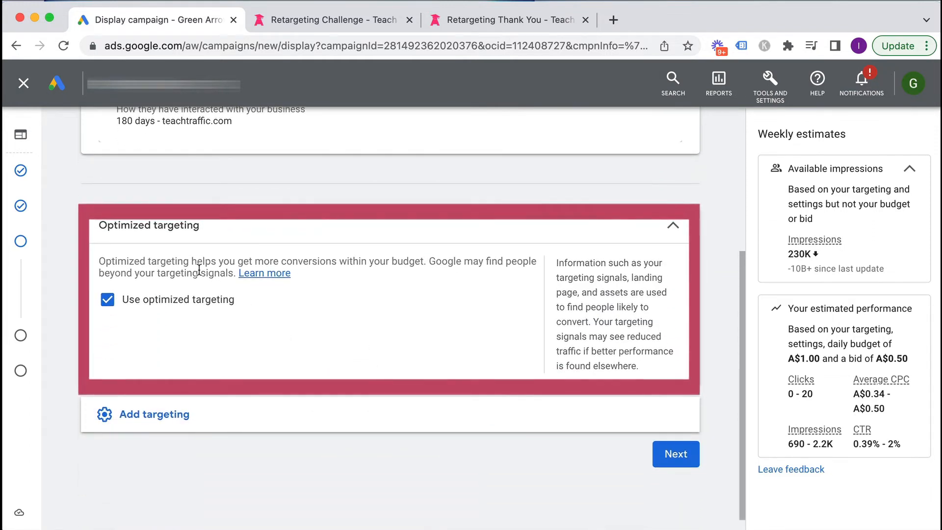
pyautogui.scroll(-1, 115, 260)
pyautogui.moveTo(113, 261)
pyautogui.mouseDown()
pyautogui.moveTo(465, 260)
pyautogui.moveTo(153, 270)
pyautogui.mouseUp()
pyautogui.scroll(1, 130, 269)
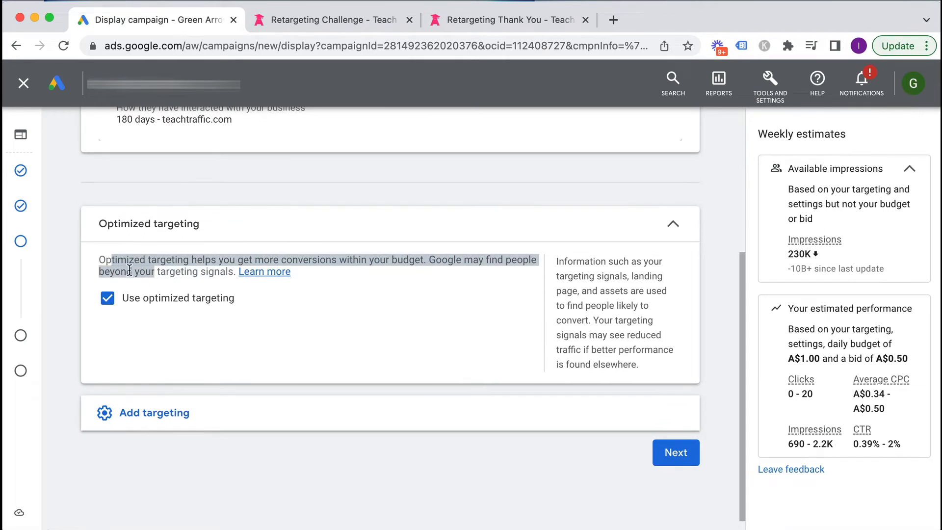
pyautogui.doubleClick(130, 271)
pyautogui.click(191, 278)
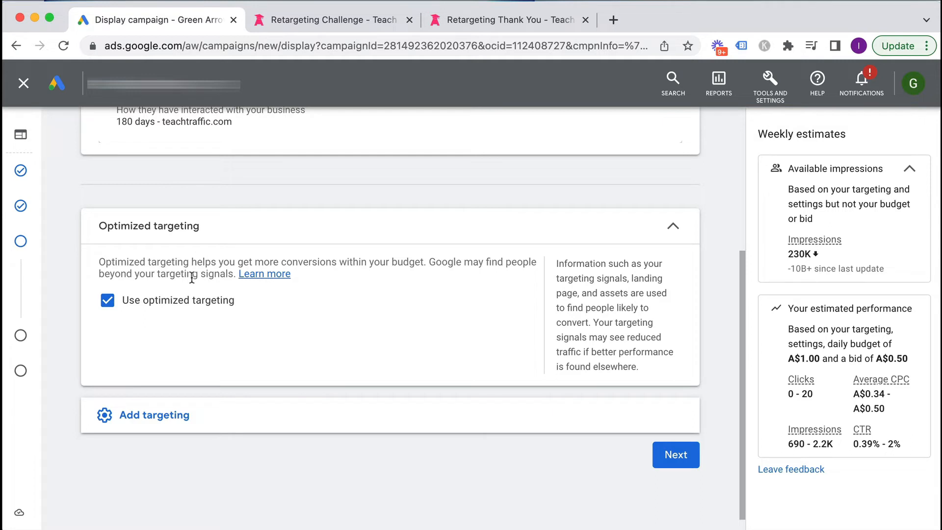
pyautogui.click(109, 301)
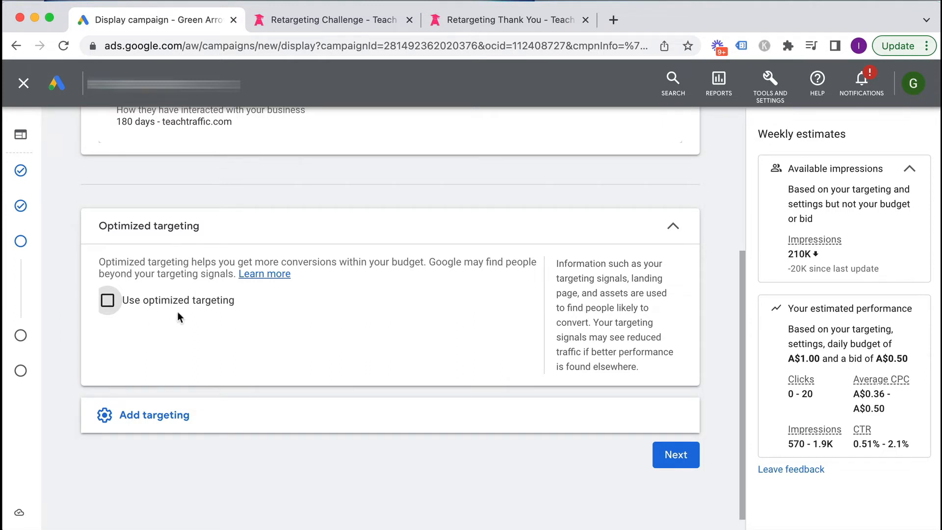
pyautogui.click(679, 458)
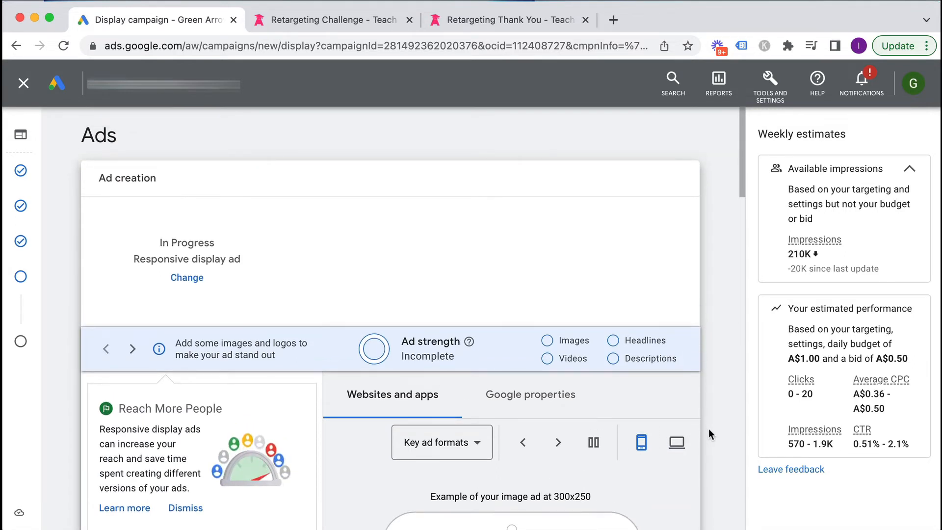
pyautogui.scroll(-1, 709, 429)
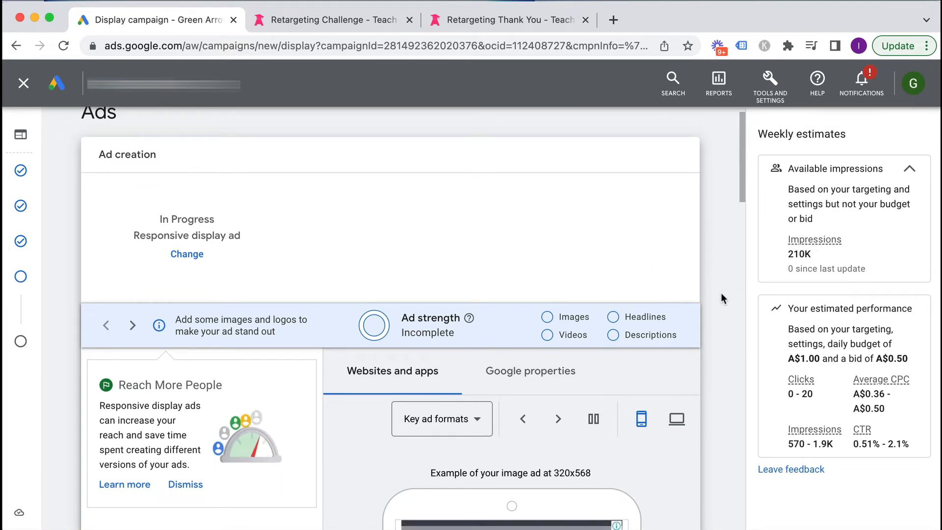
pyautogui.scroll(-5, 720, 293)
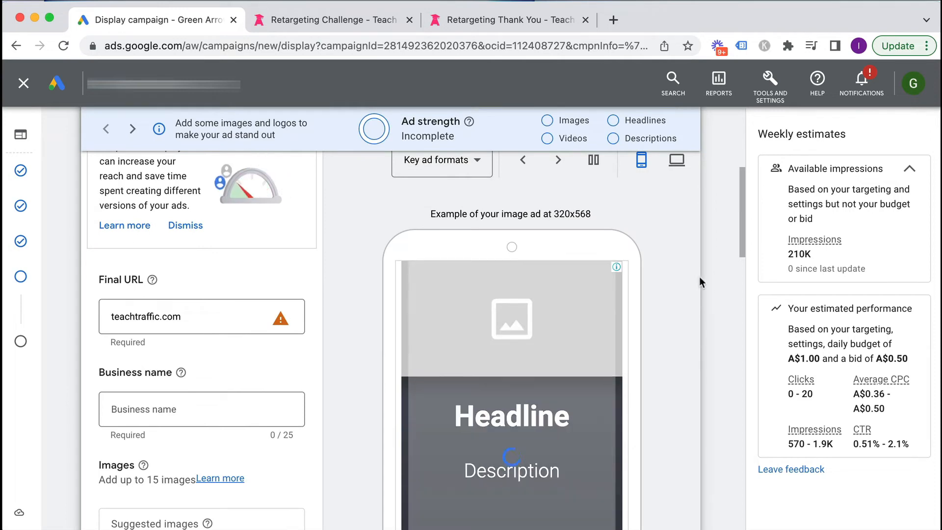
pyautogui.click(314, 22)
pyautogui.click(202, 43)
pyautogui.press('super+c')
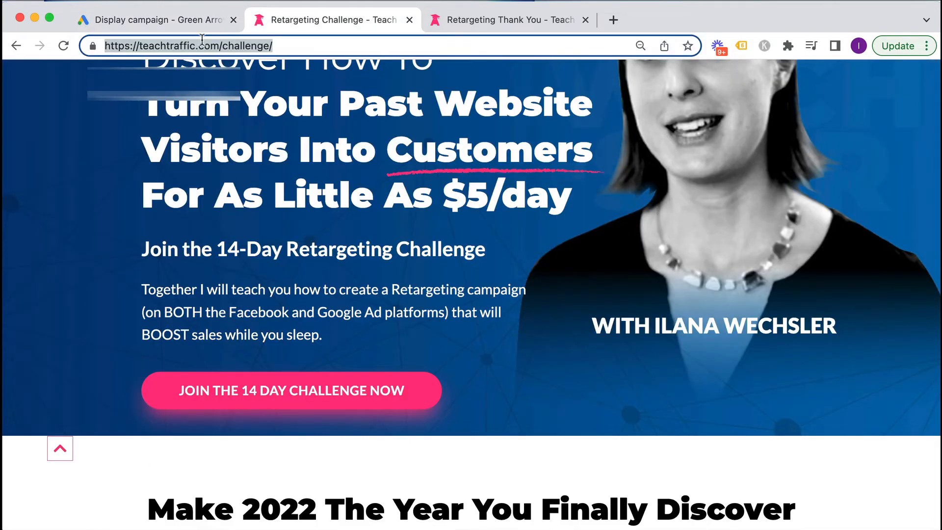
pyautogui.click(162, 20)
pyautogui.click(199, 313)
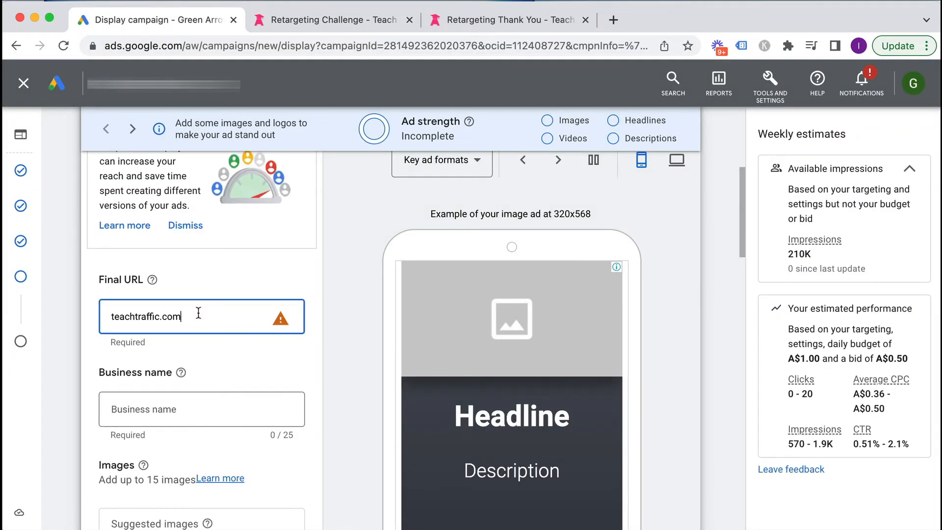
pyautogui.moveTo(198, 313); pyautogui.dragTo(94, 316)
pyautogui.press('super+v')
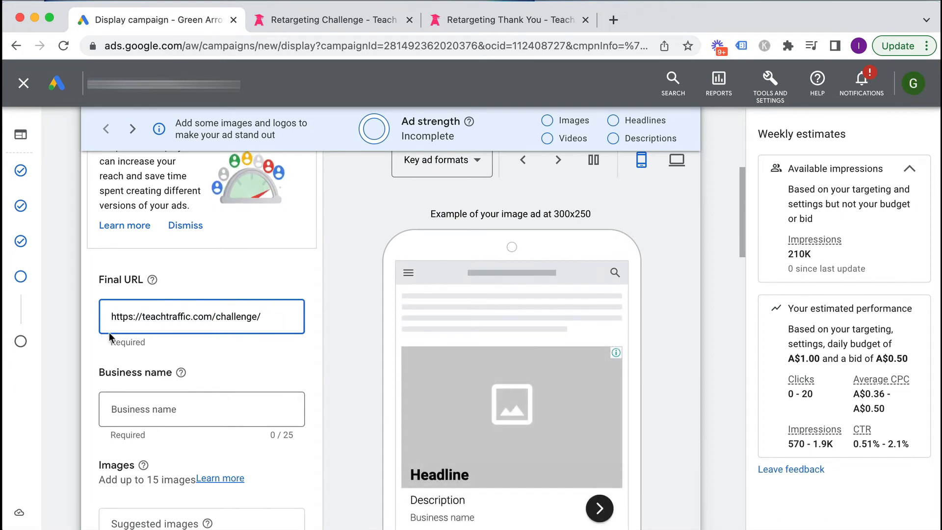
# - Enter Teach Traffic as the business name of the responsive display ad
pyautogui.scroll(-2, 270, 346)
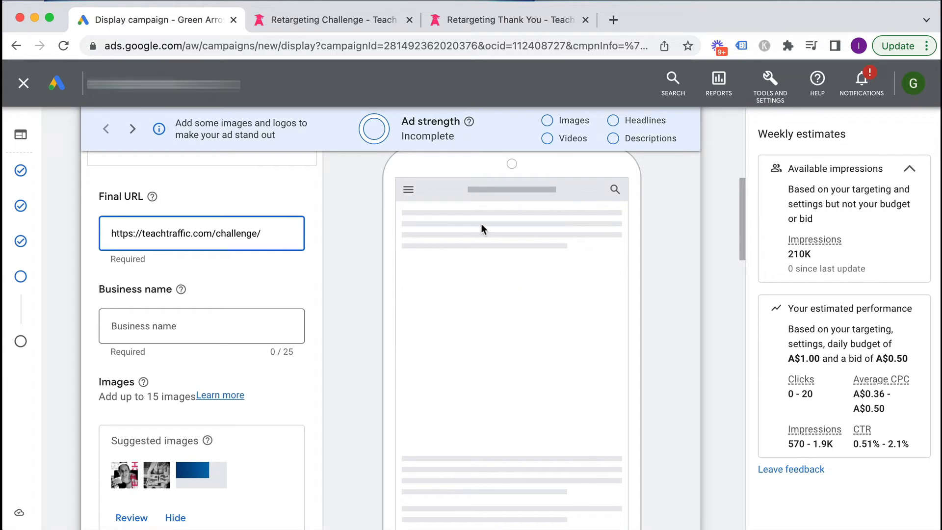
pyautogui.scroll(1, 552, 263)
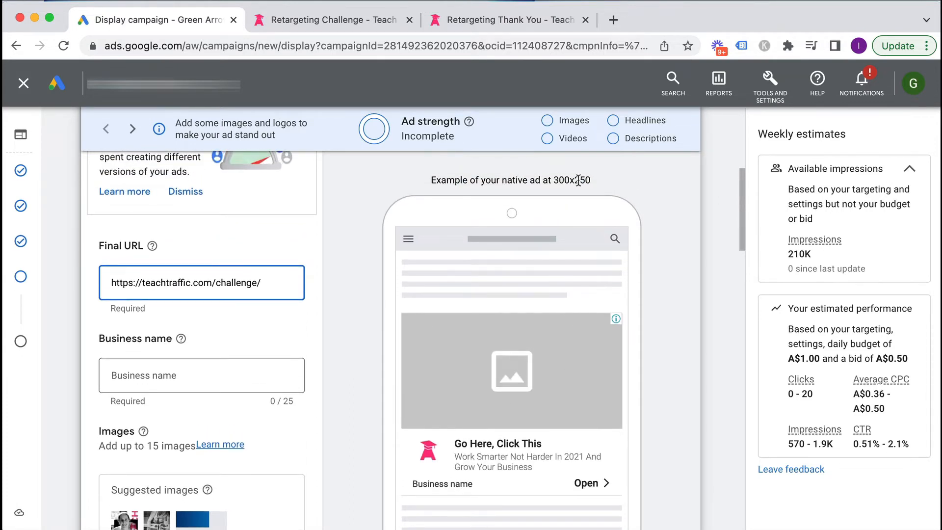
pyautogui.scroll(-2, 355, 303)
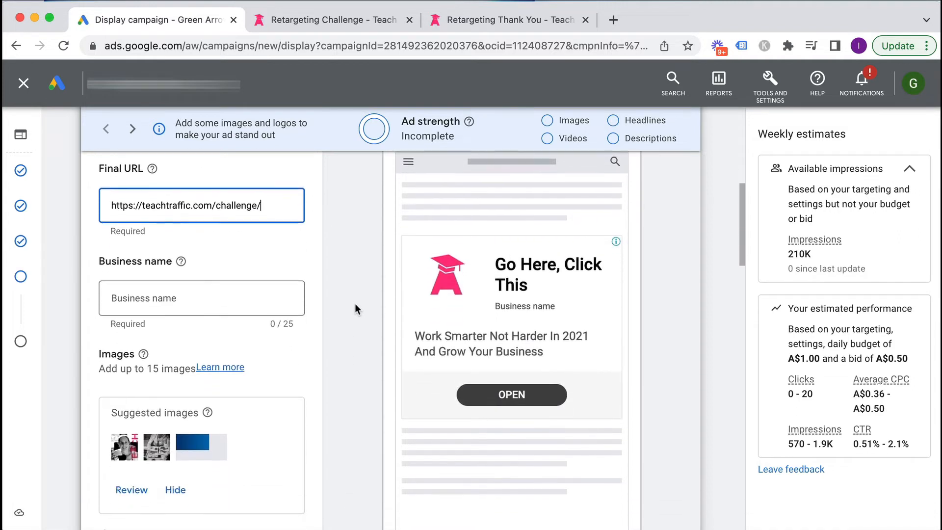
pyautogui.click(238, 296)
pyautogui.write('Teach')
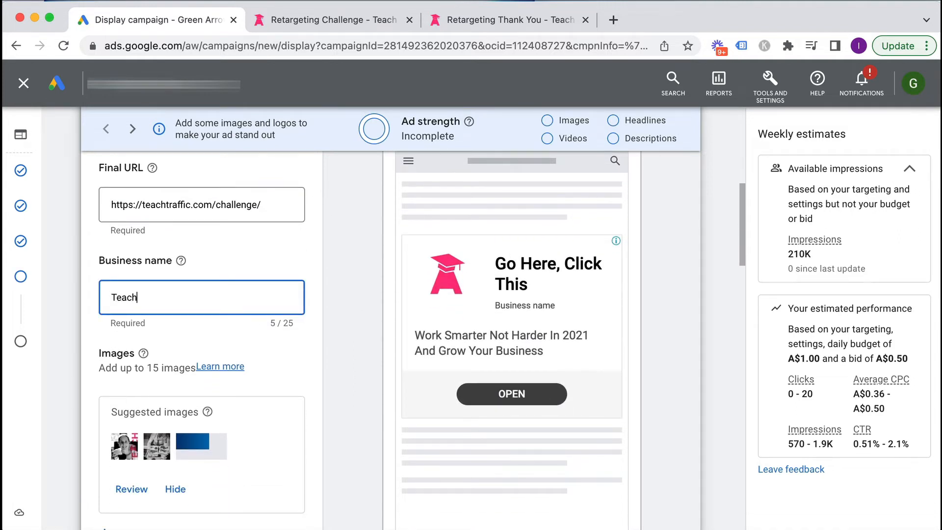
pyautogui.write(' Traffic')
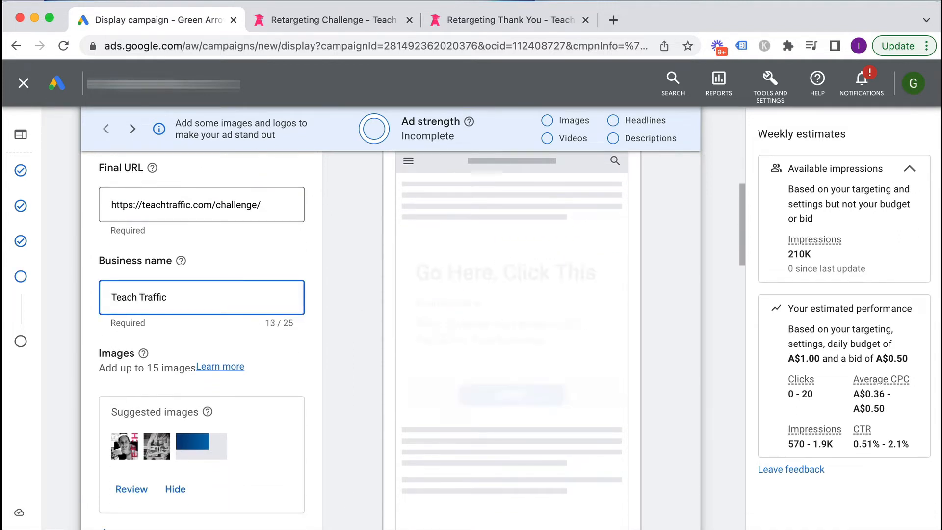
# - Review the suggested images for the ad and deselect all three of them
pyautogui.scroll(-5, 319, 343)
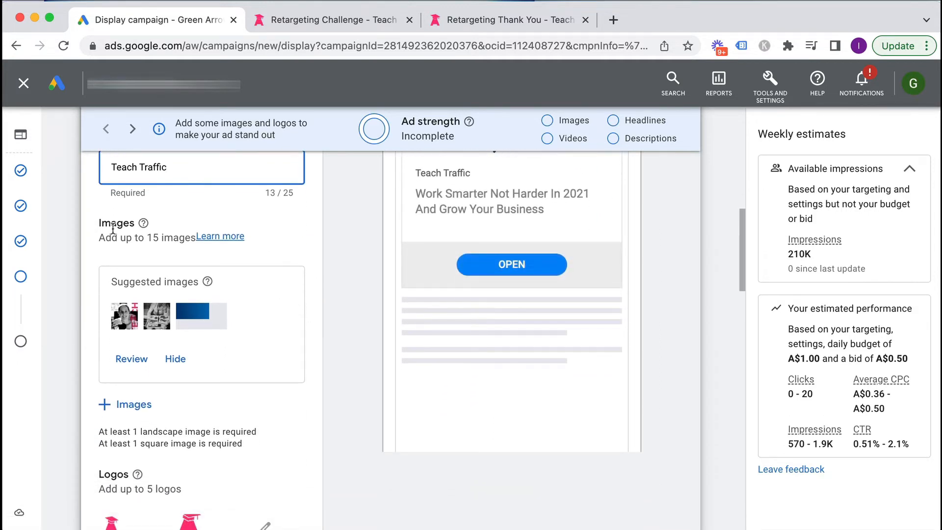
pyautogui.click(139, 239)
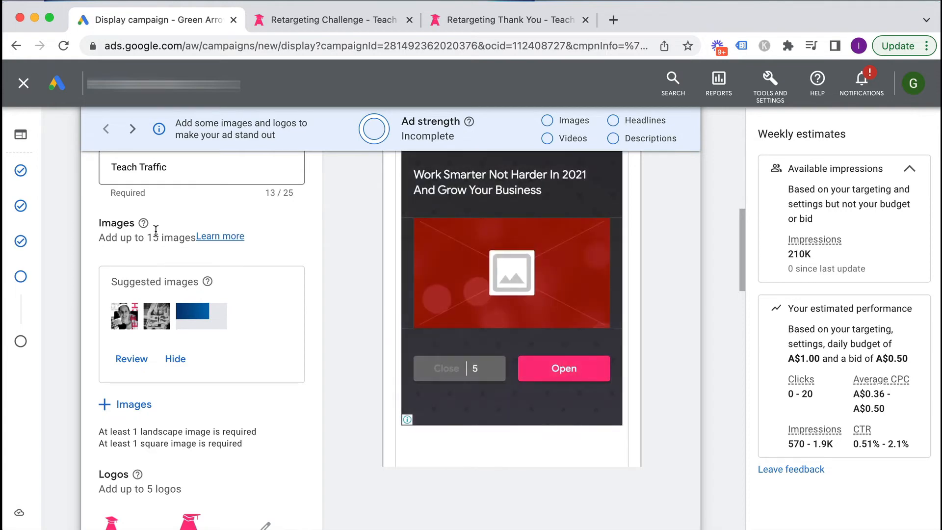
pyautogui.click(132, 359)
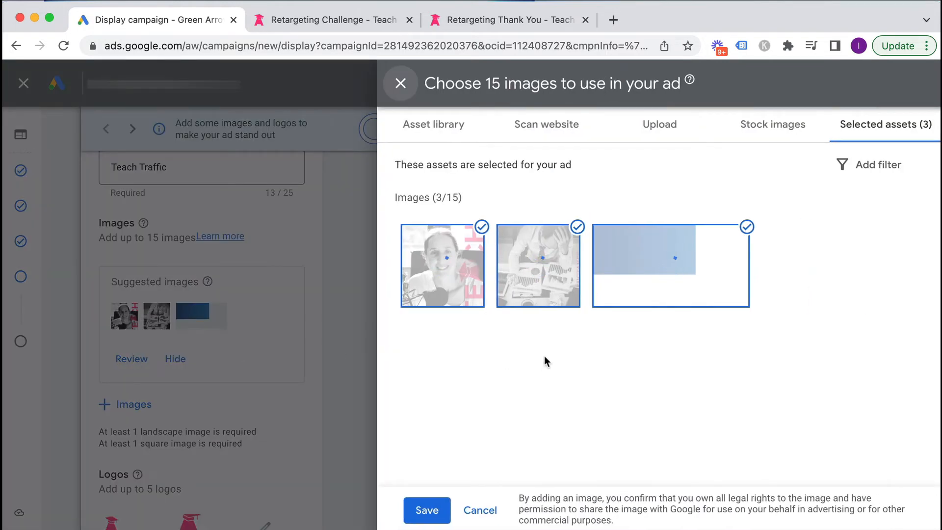
pyautogui.click(747, 227)
pyautogui.click(570, 231)
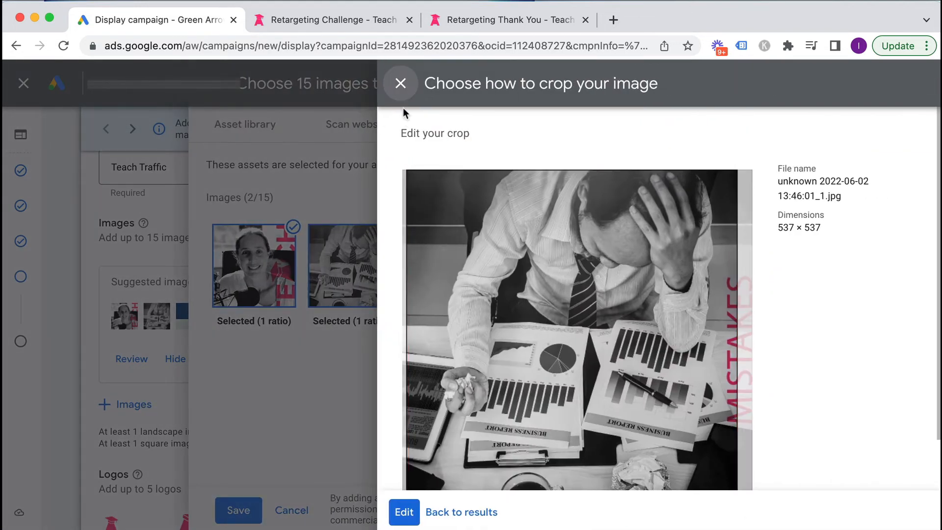
pyautogui.click(479, 512)
pyautogui.click(481, 228)
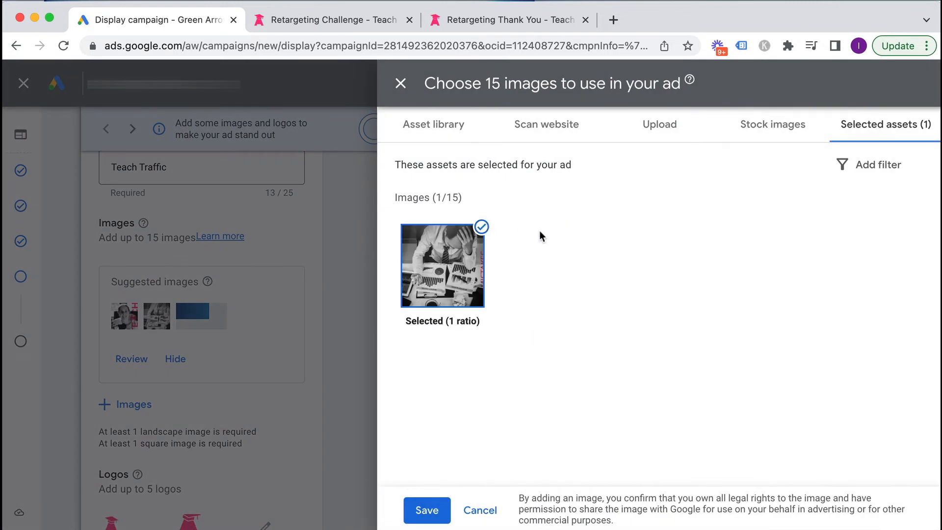
pyautogui.click(480, 227)
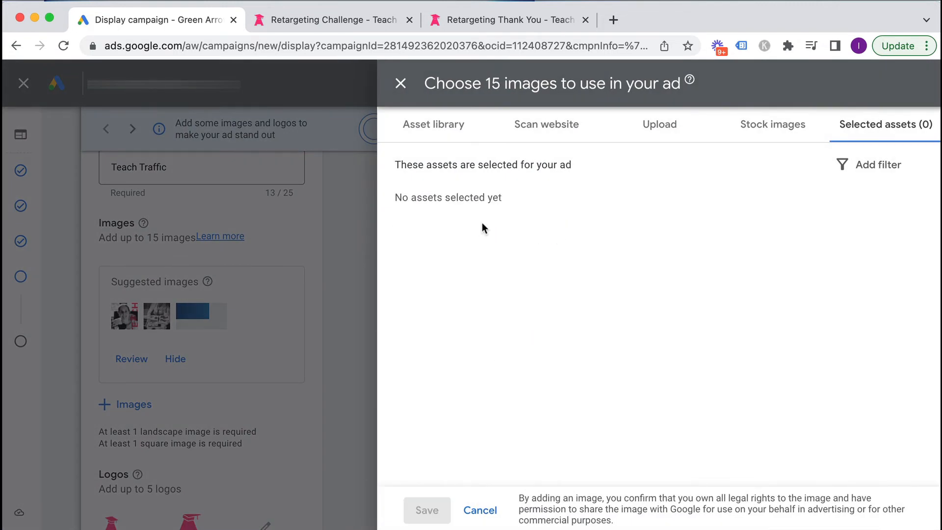
# - Look through the asset library and the images scanned from the challenge page
pyautogui.click(449, 129)
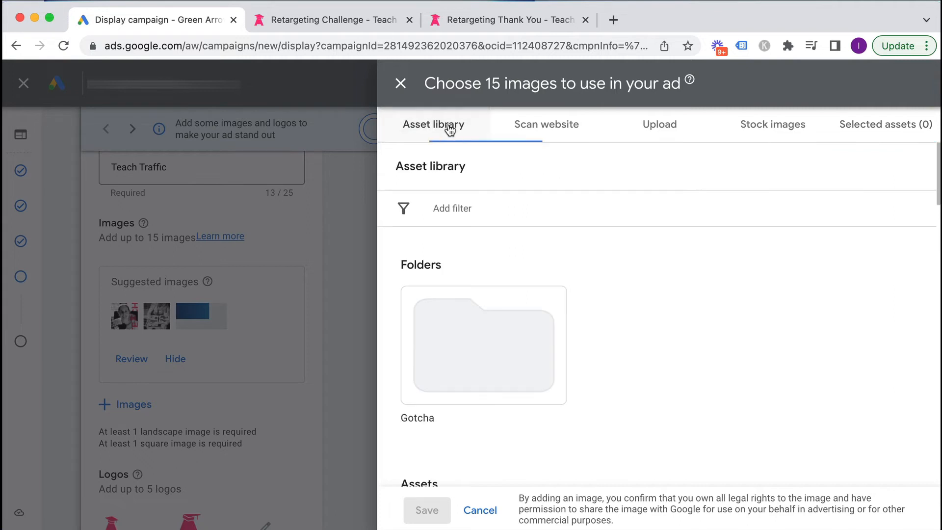
pyautogui.scroll(-4, 594, 380)
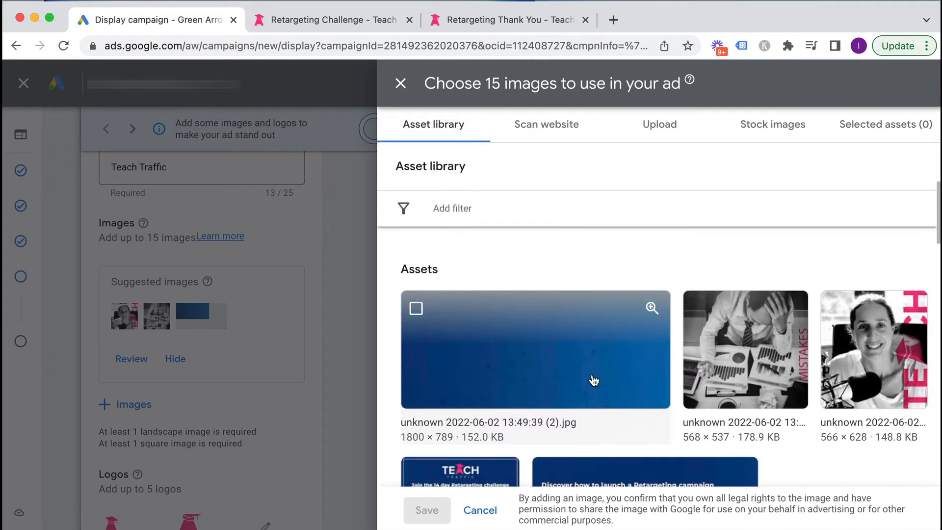
pyautogui.scroll(4, 592, 377)
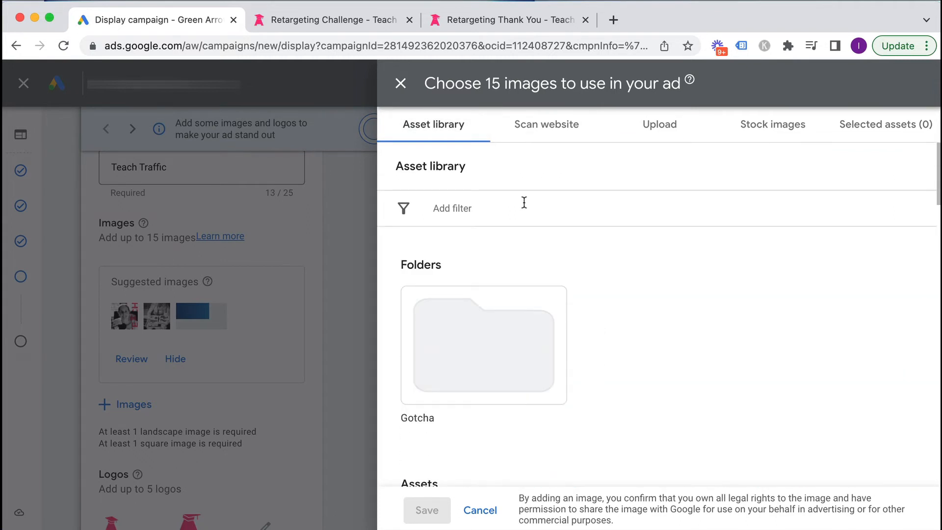
pyautogui.click(548, 131)
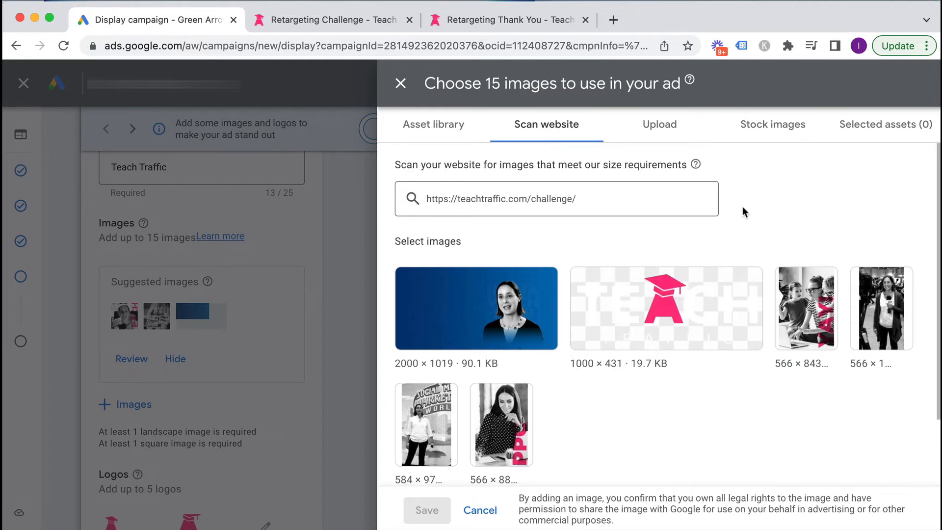
# - Upload all five RMChallenge banners from Documents > GAD > marketing > Challenge - Banners and save the selected images to the ad
pyautogui.click(670, 127)
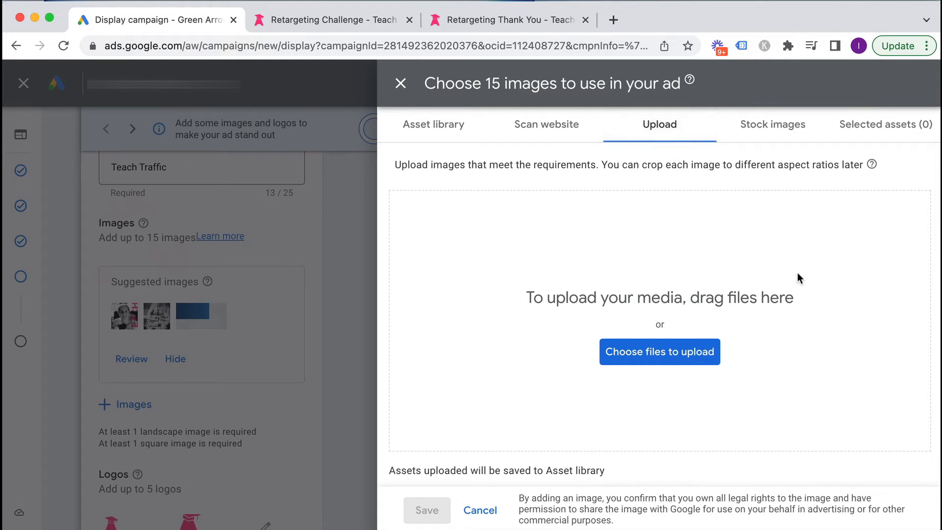
pyautogui.click(667, 348)
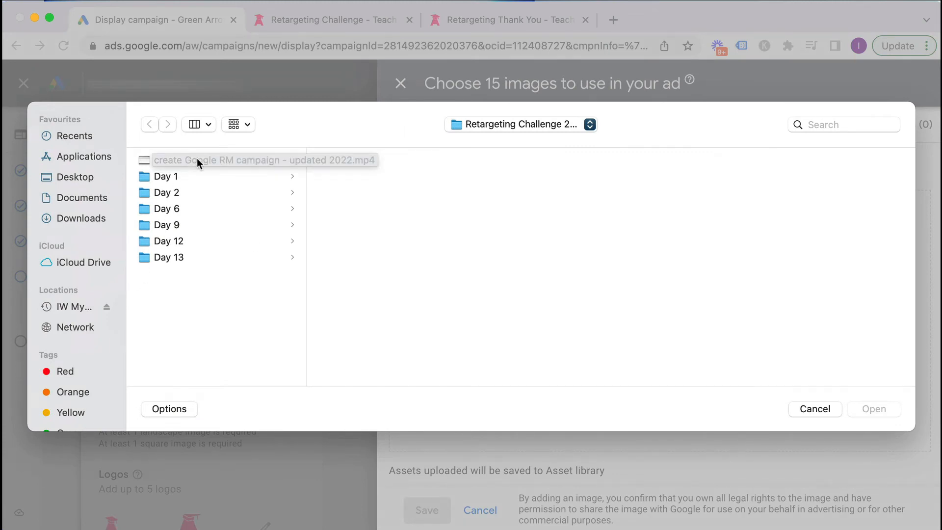
pyautogui.click(94, 199)
pyautogui.click(167, 177)
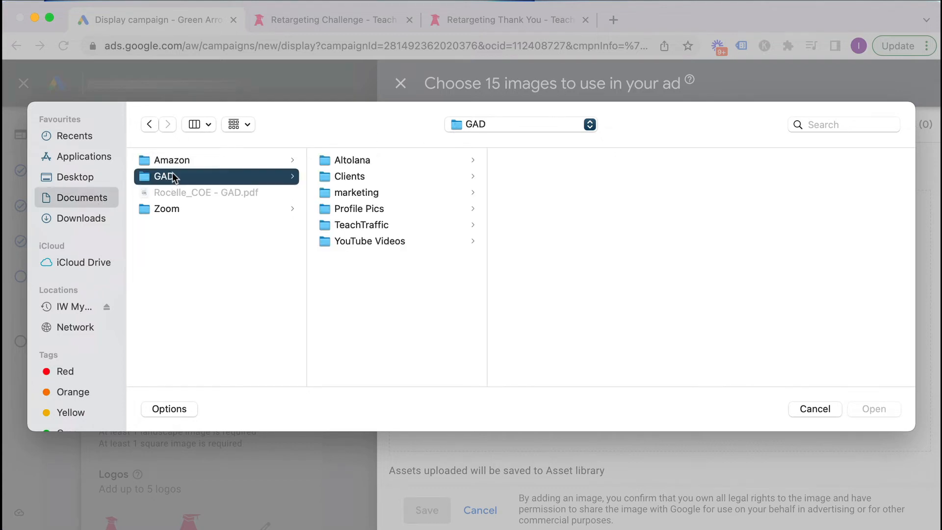
pyautogui.click(361, 193)
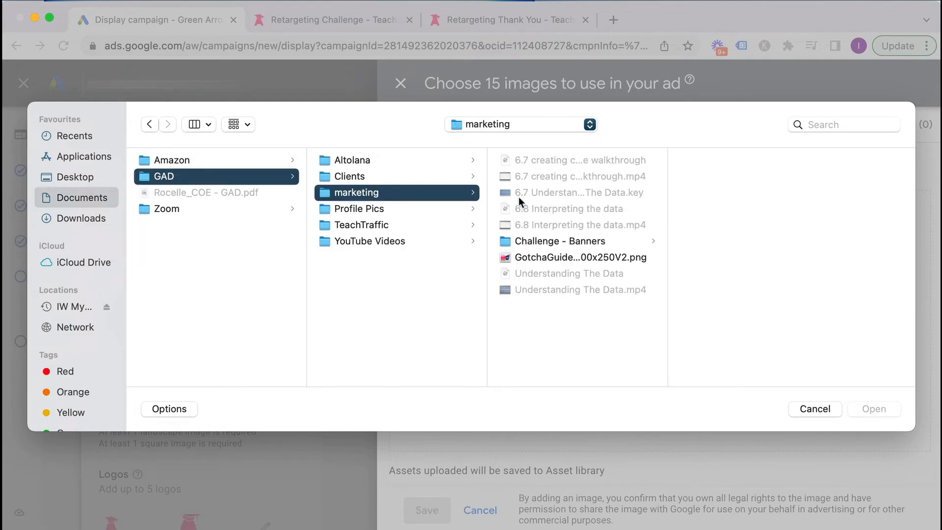
pyautogui.click(545, 242)
pyautogui.click(716, 161)
pyautogui.keyDown('shift'); pyautogui.click(699, 225); pyautogui.keyUp('shift')
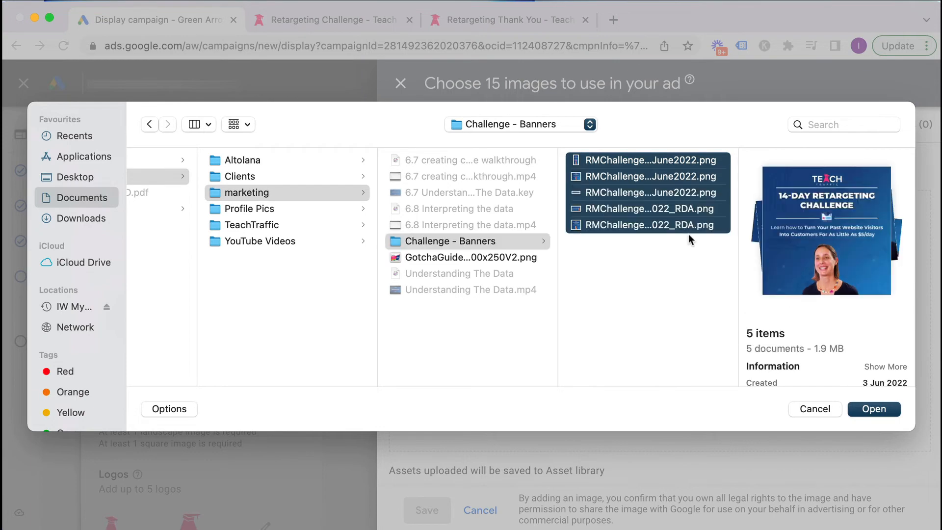
pyautogui.click(870, 411)
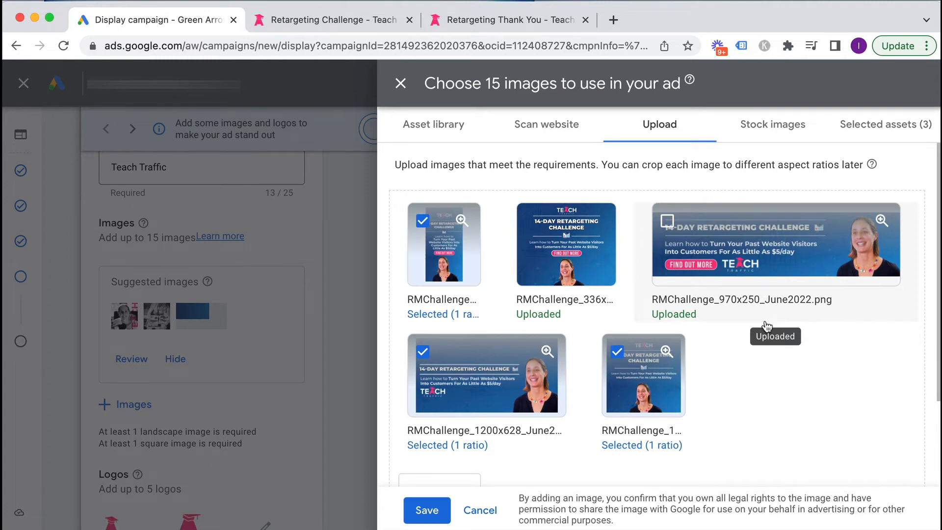
pyautogui.scroll(-3, 787, 383)
pyautogui.scroll(3, 788, 383)
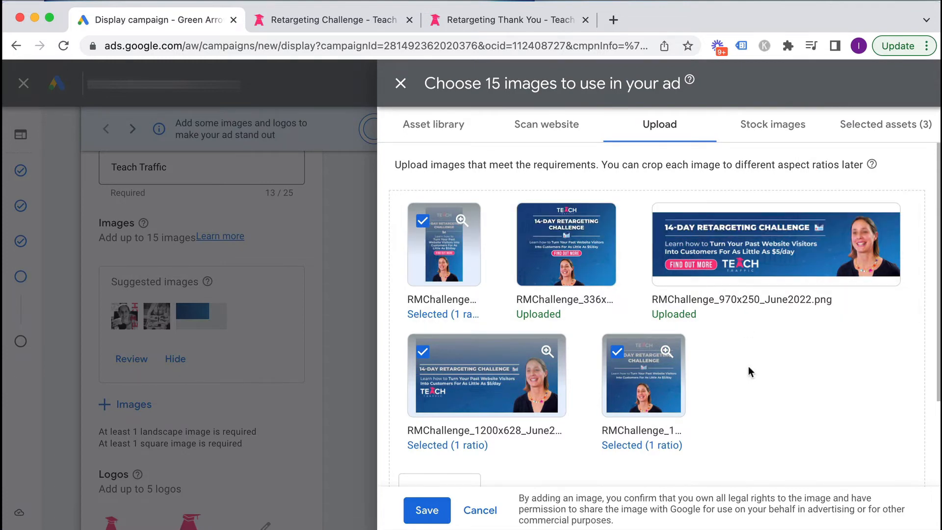
pyautogui.click(423, 510)
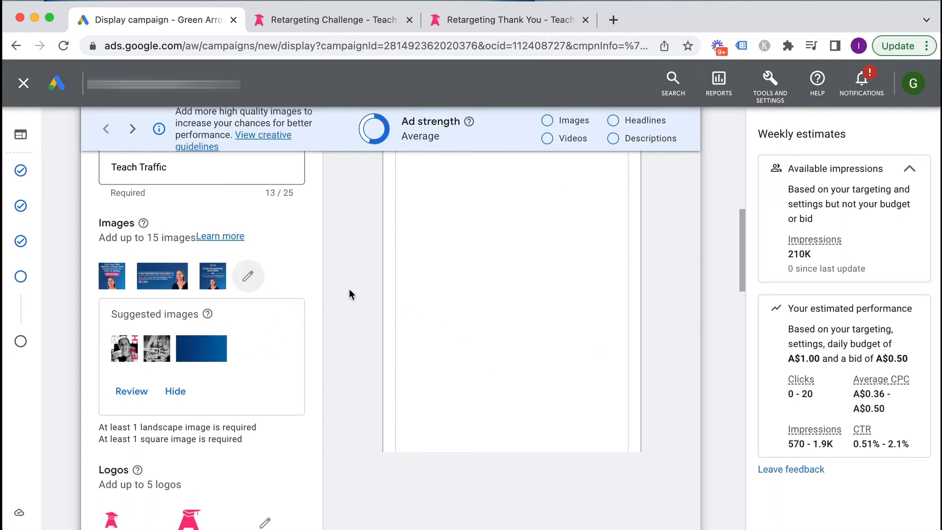
# - Check the ad preview with the new images and view the logo selection, closing it without changes
pyautogui.scroll(5, 478, 280)
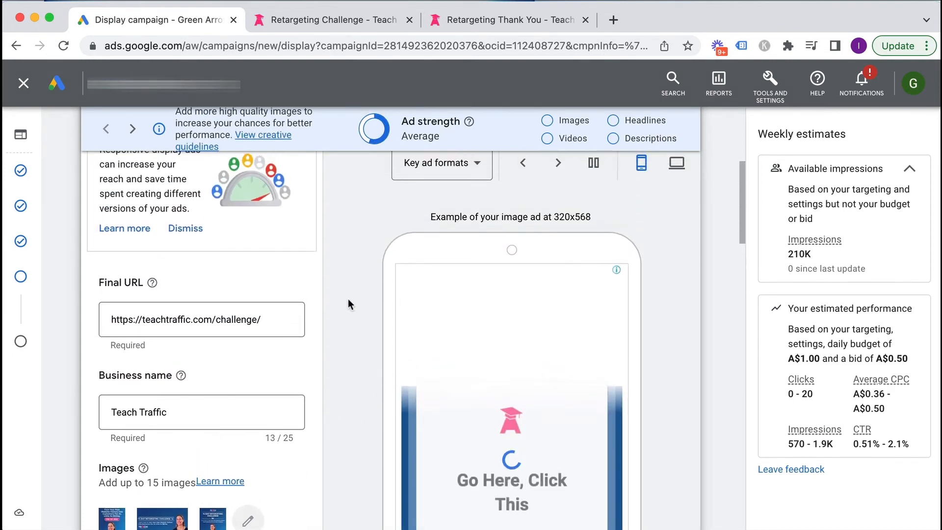
pyautogui.scroll(-2, 358, 301)
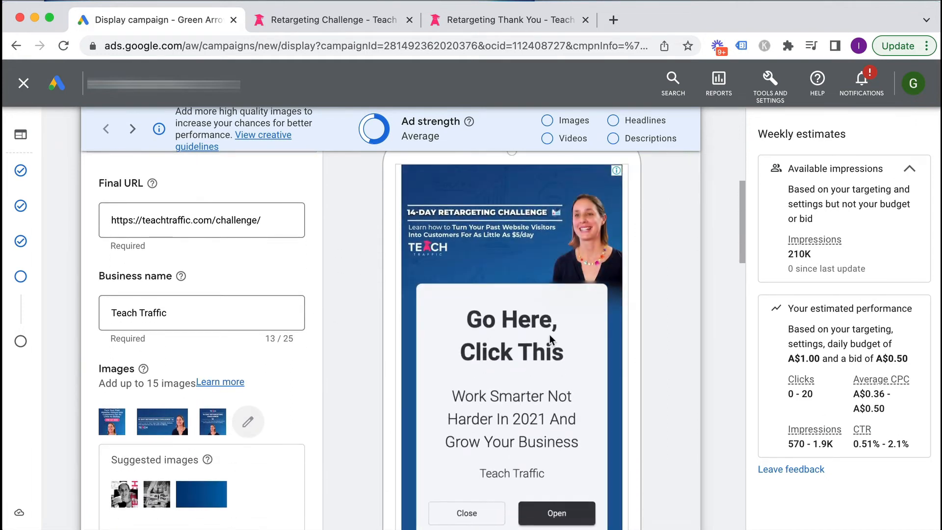
pyautogui.scroll(-5, 343, 292)
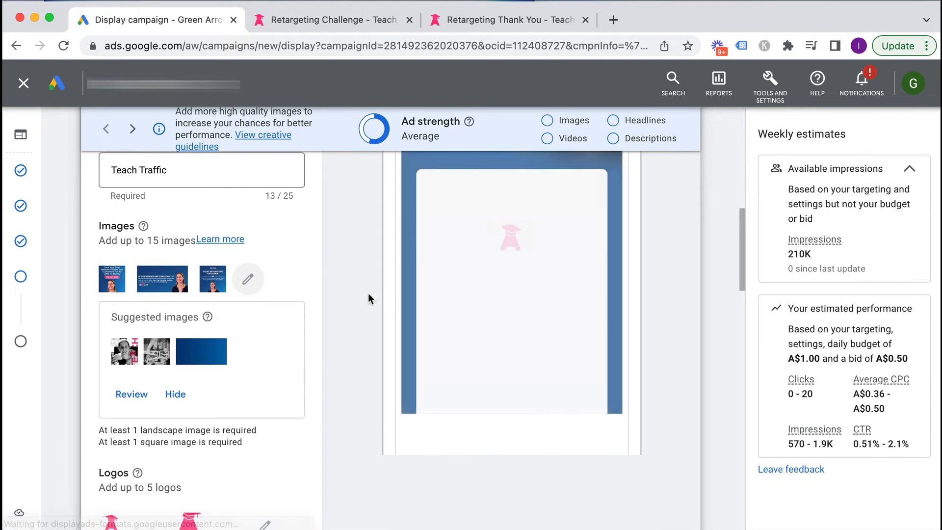
pyautogui.scroll(-5, 343, 279)
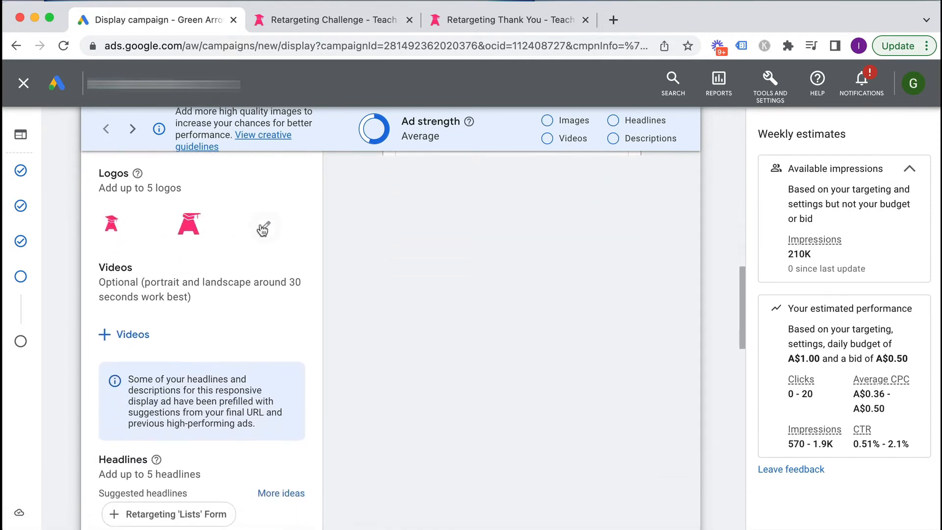
pyautogui.click(265, 227)
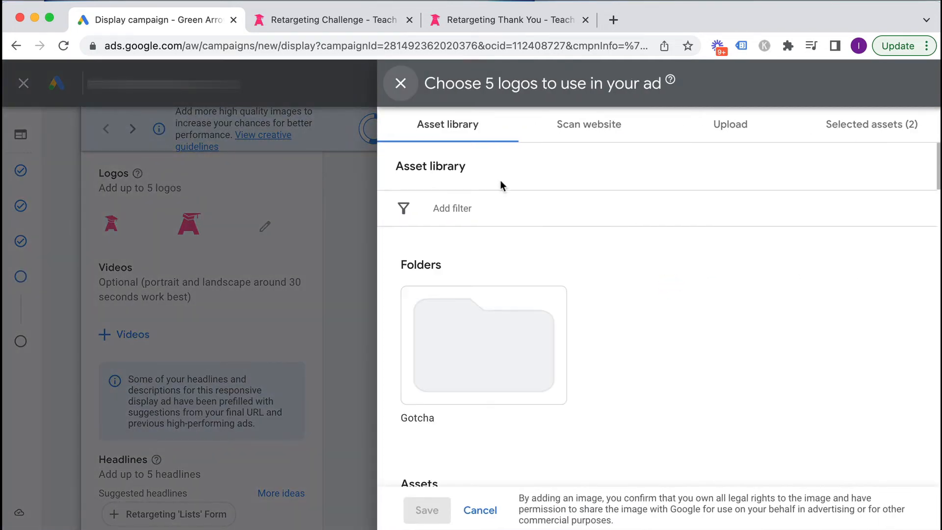
pyautogui.click(401, 86)
pyautogui.scroll(-6, 366, 235)
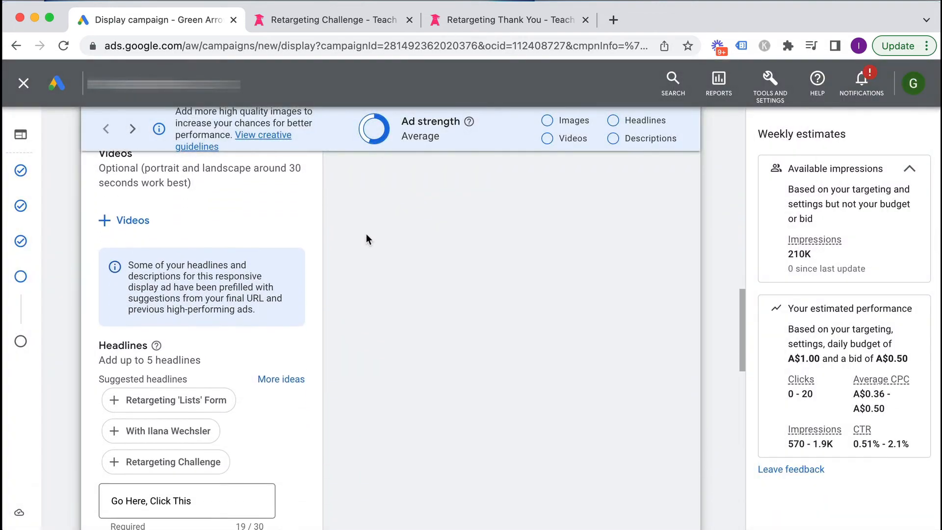
# - Look over the ad's suggested headlines, long headline and descriptions
pyautogui.scroll(-2, 366, 233)
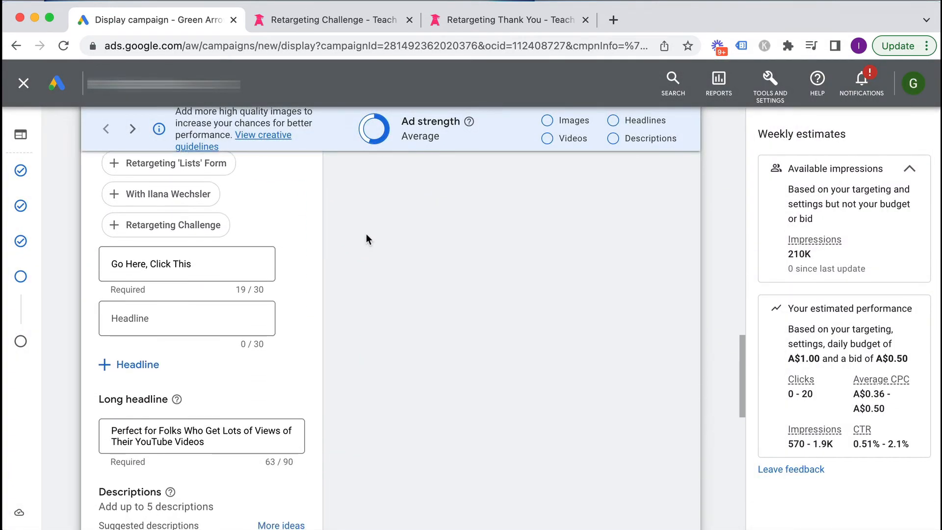
pyautogui.scroll(1, 366, 233)
pyautogui.scroll(1, 366, 233)
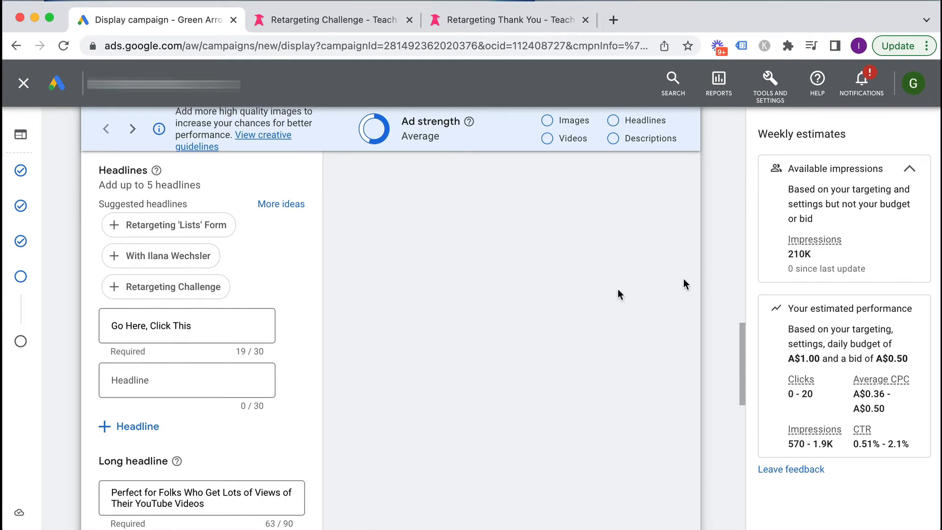
pyautogui.scroll(-3, 328, 322)
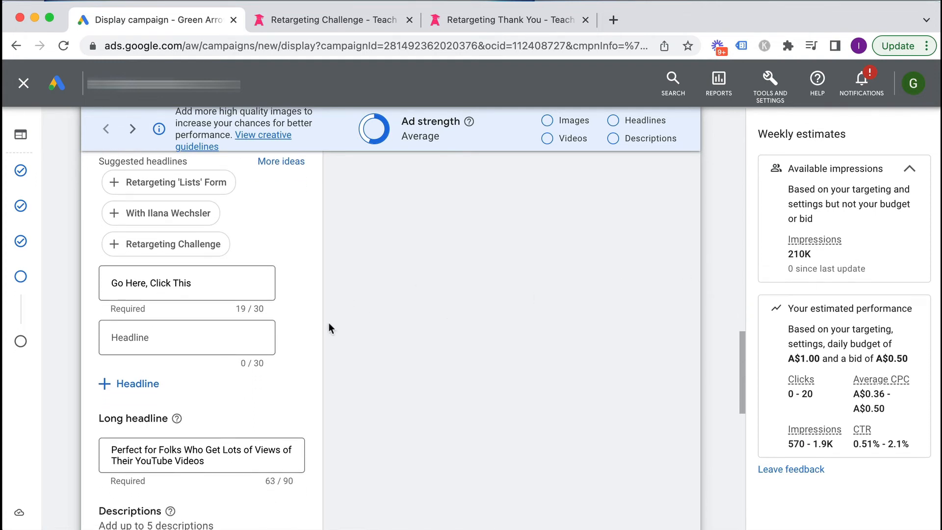
pyautogui.scroll(-5, 350, 315)
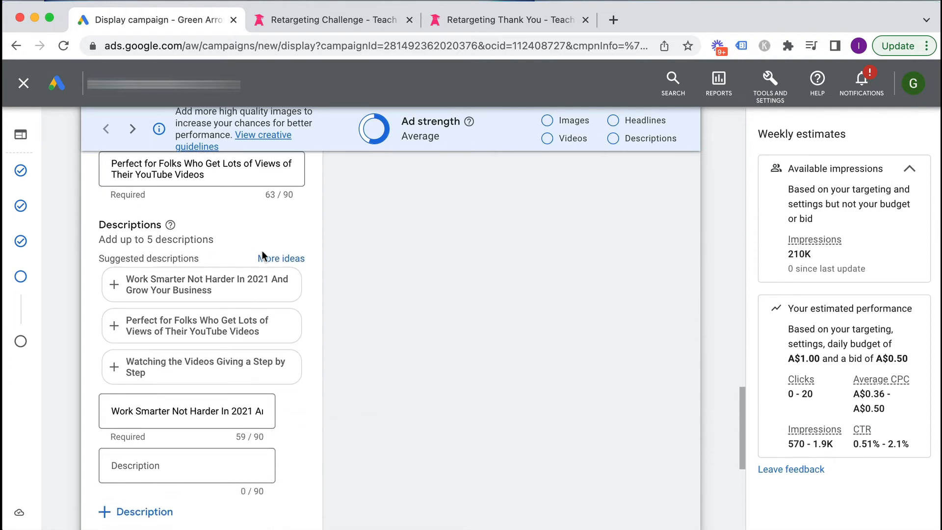
pyautogui.scroll(-2, 326, 331)
pyautogui.scroll(5, 325, 330)
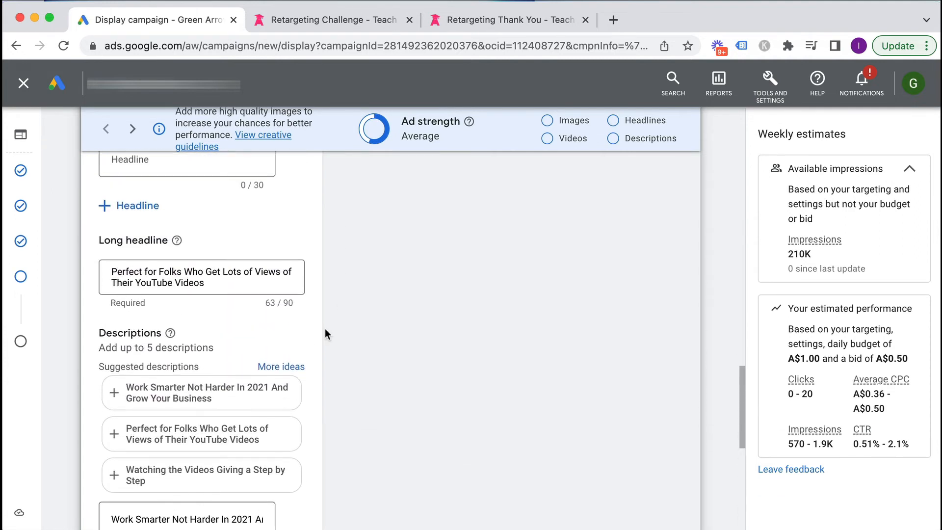
pyautogui.scroll(5, 324, 330)
pyautogui.scroll(-2, 324, 330)
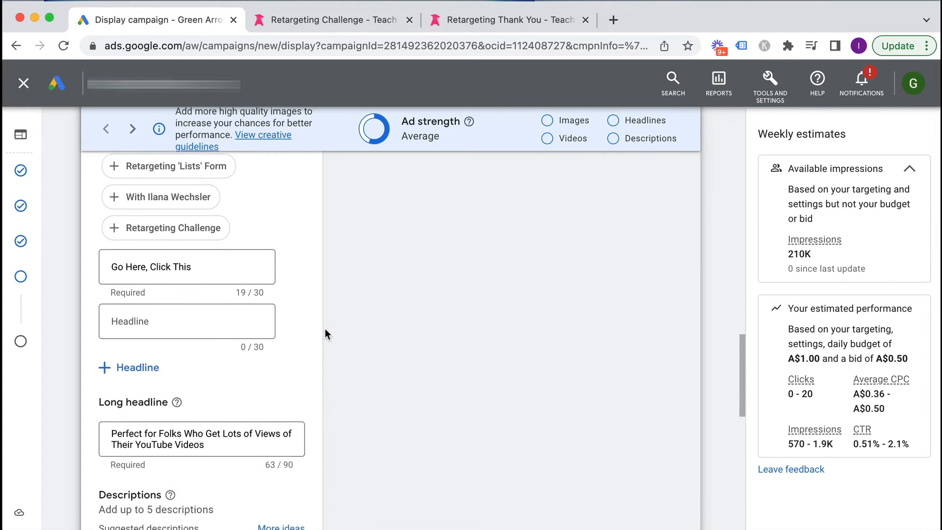
pyautogui.scroll(1, 325, 333)
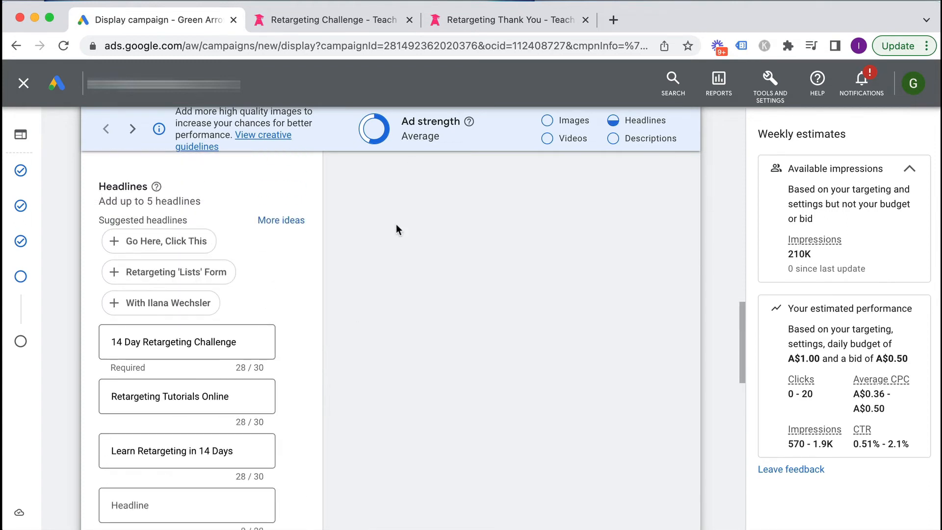
# - Review the ad's new headlines, long headline and description text about the 14-day retargeting course
pyautogui.scroll(-1, 263, 311)
pyautogui.scroll(-2, 263, 311)
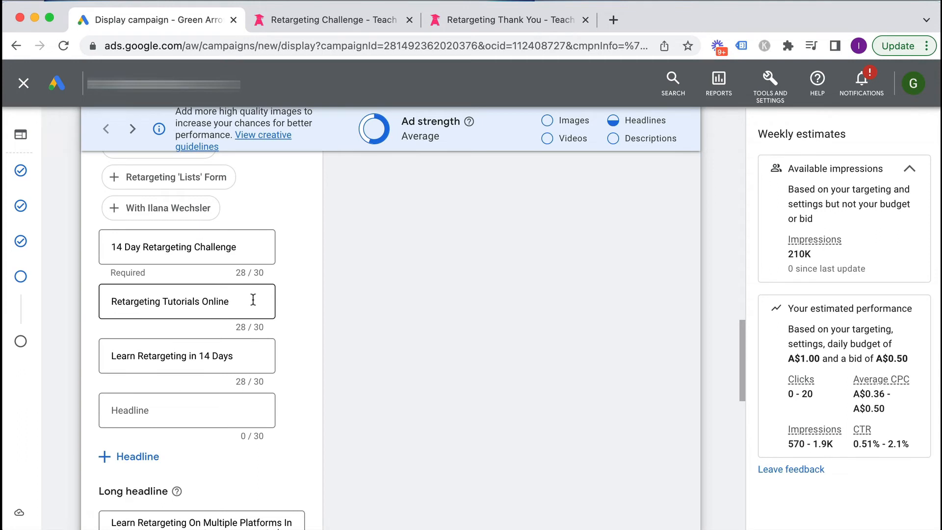
pyautogui.scroll(-3, 288, 345)
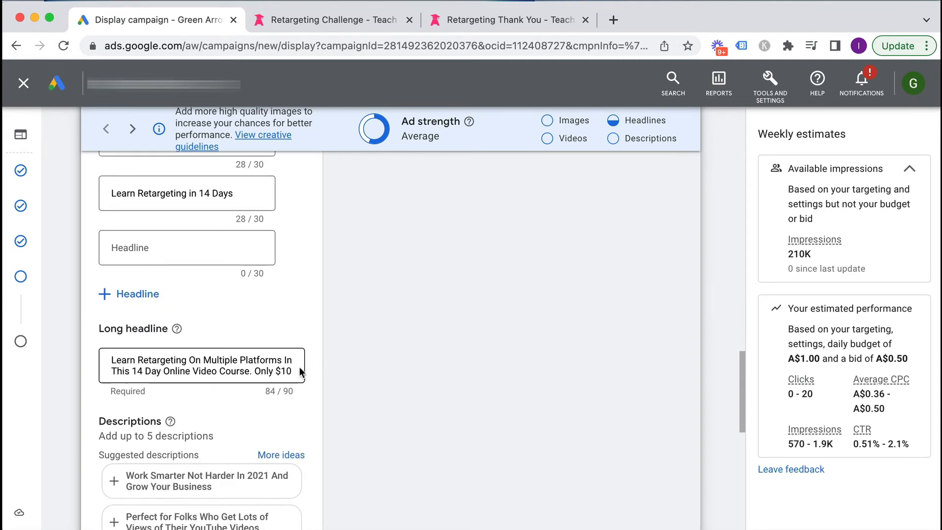
pyautogui.scroll(-3, 299, 371)
pyautogui.scroll(-10, 302, 388)
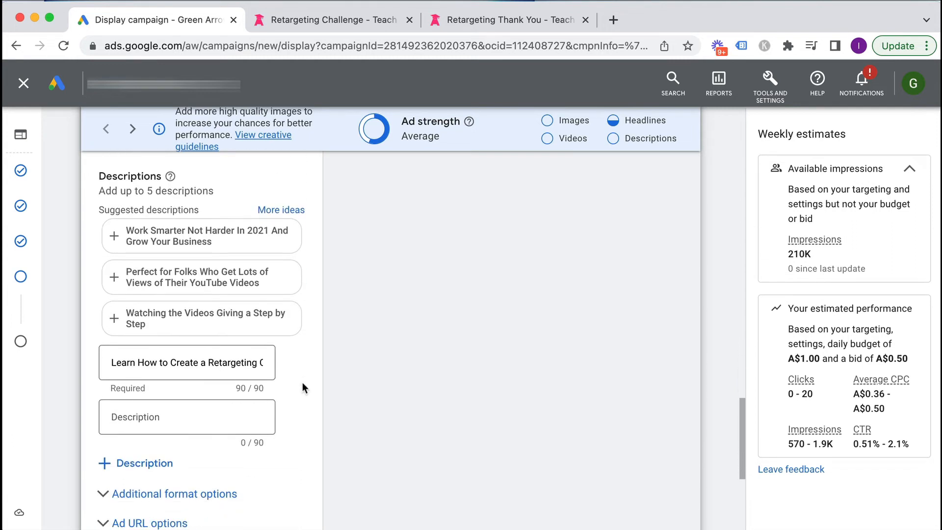
pyautogui.scroll(2, 322, 326)
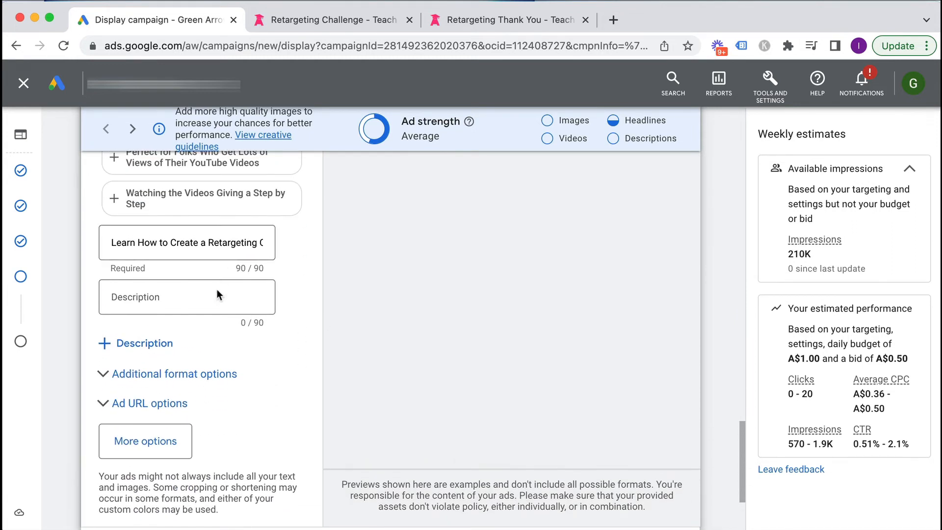
# - Add another description field to the responsive display ad and create the ad
pyautogui.click(136, 343)
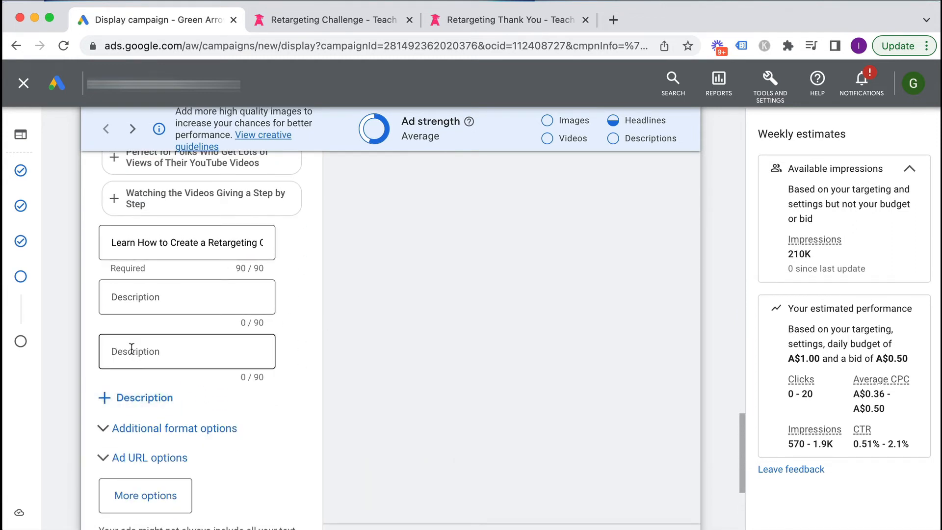
pyautogui.scroll(-2, 344, 347)
pyautogui.scroll(-2, 341, 347)
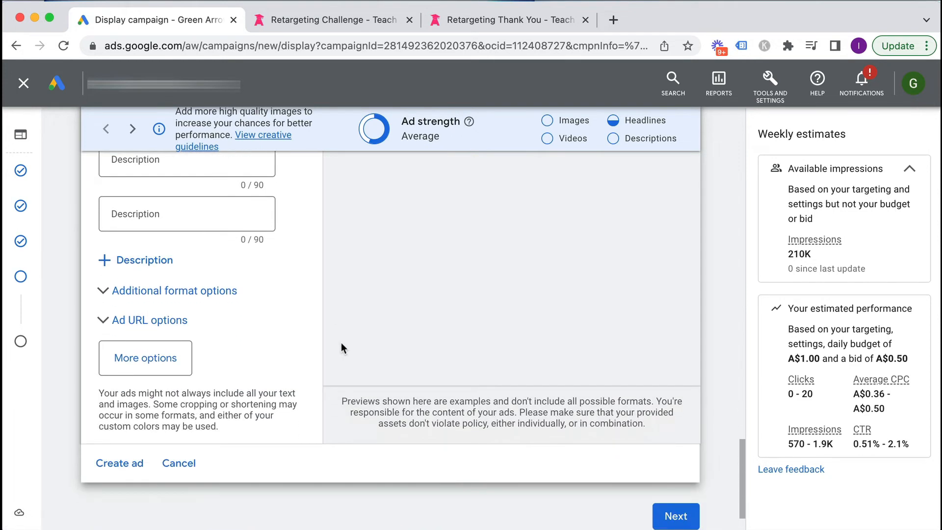
pyautogui.click(136, 432)
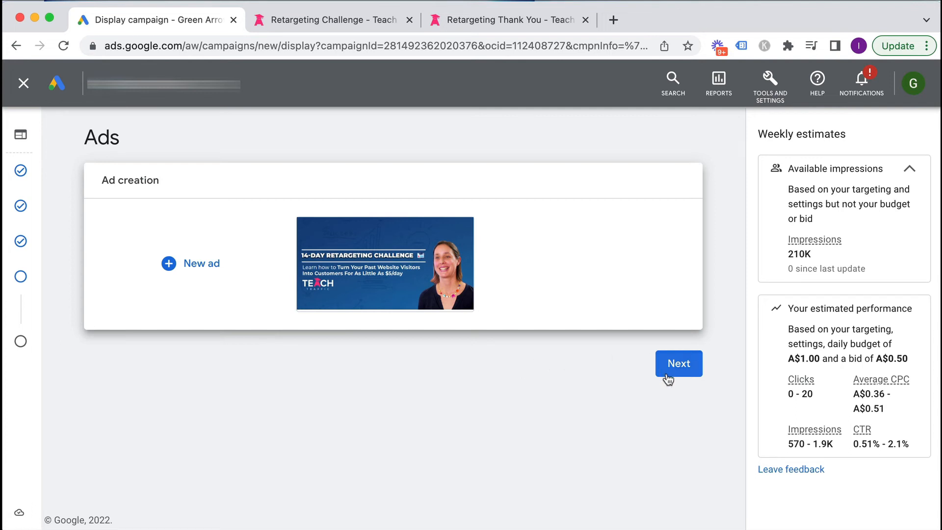
# - Continue to the campaign review and check the campaign settings, budget, bidding and ad group details
pyautogui.click(687, 365)
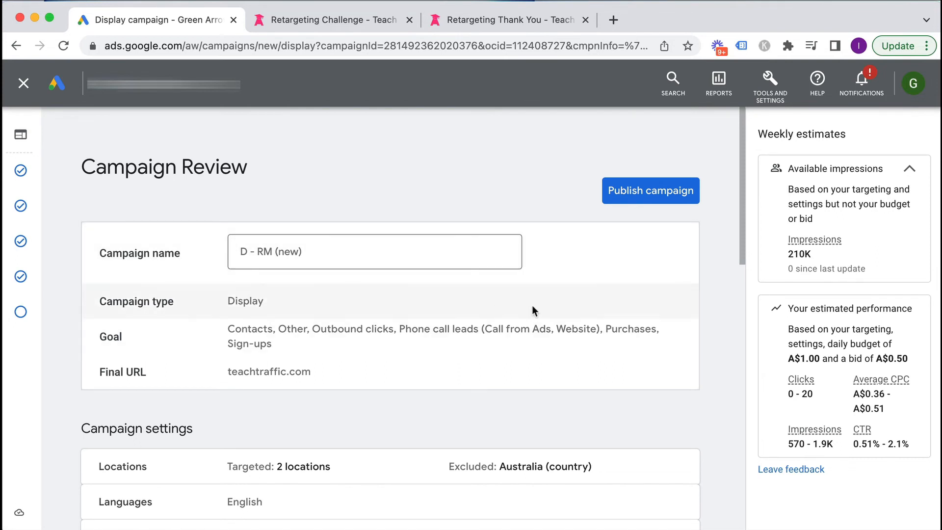
pyautogui.scroll(-3, 532, 305)
pyautogui.scroll(-3, 593, 299)
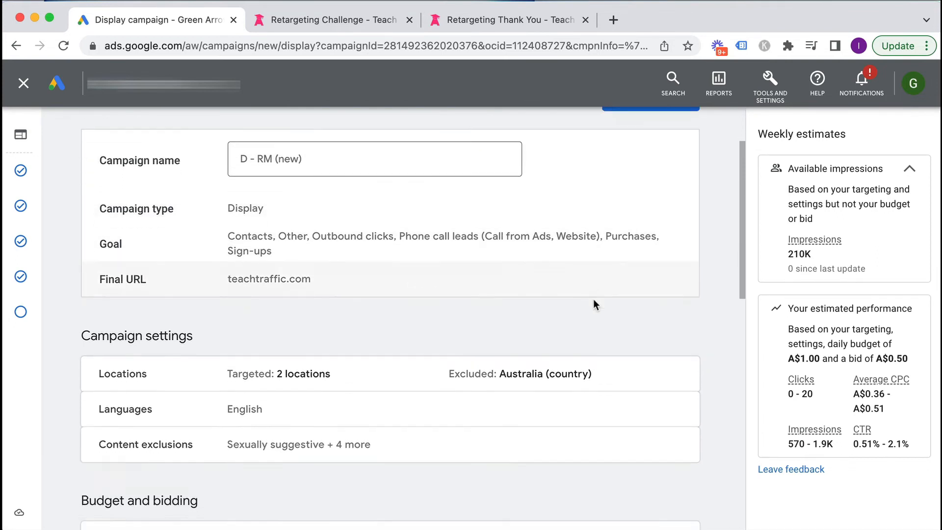
pyautogui.scroll(-2, 594, 305)
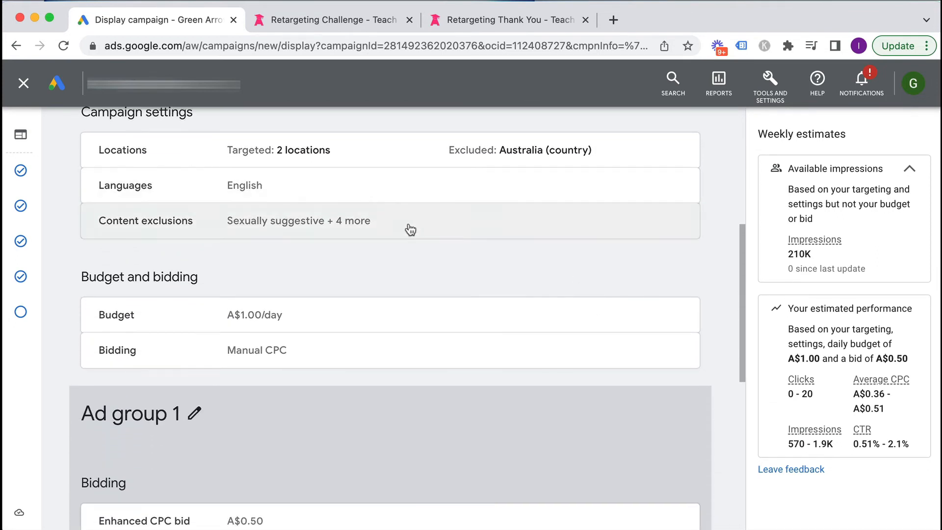
pyautogui.scroll(-3, 526, 274)
pyautogui.scroll(-2, 318, 190)
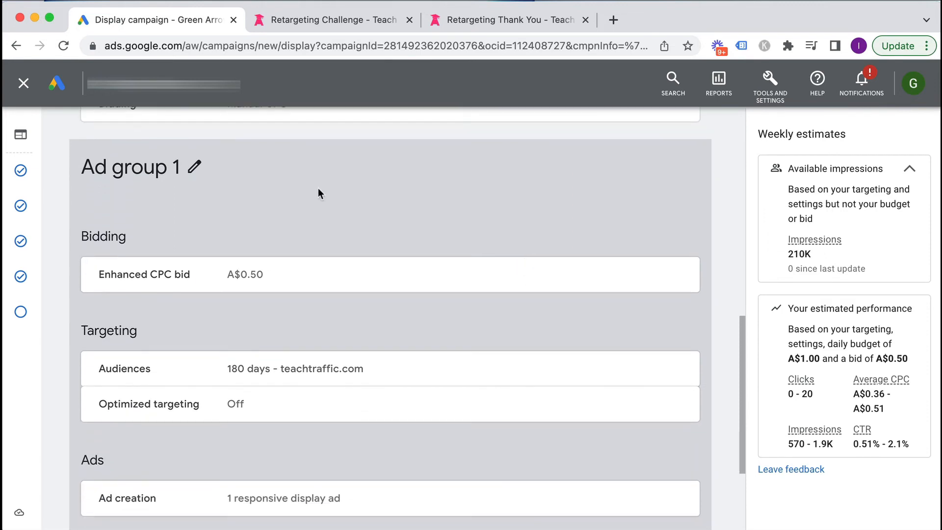
# - Rename Ad group 1 as "180 day" and publish the campaign
pyautogui.click(195, 167)
pyautogui.press('super+a')
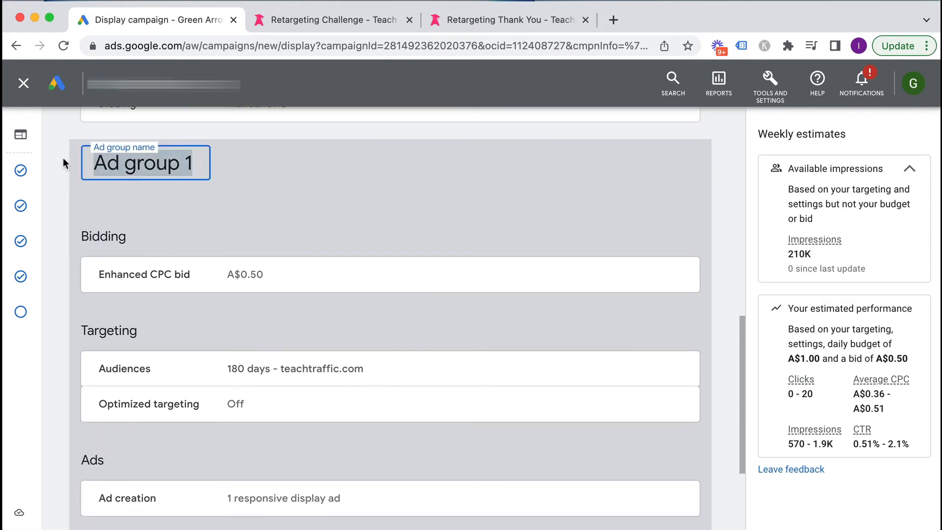
pyautogui.write('180 day')
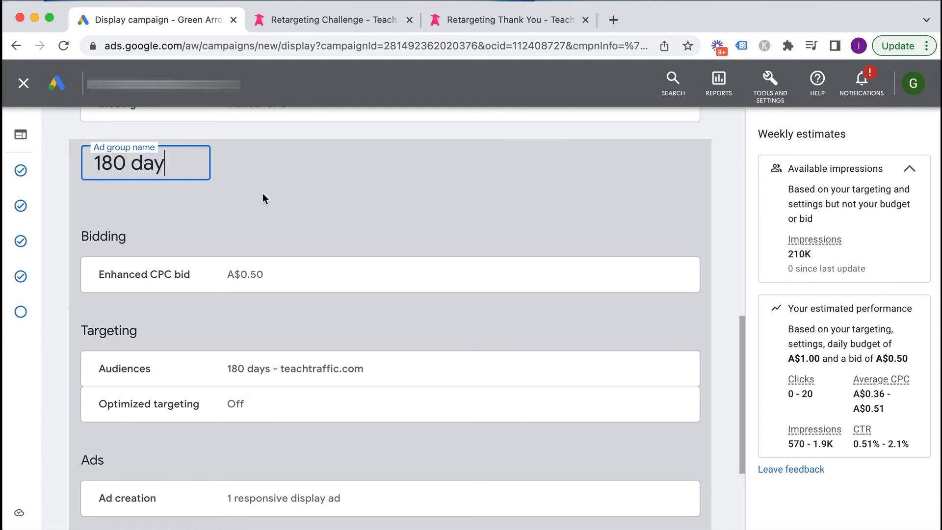
pyautogui.click(295, 199)
pyautogui.scroll(-3, 296, 199)
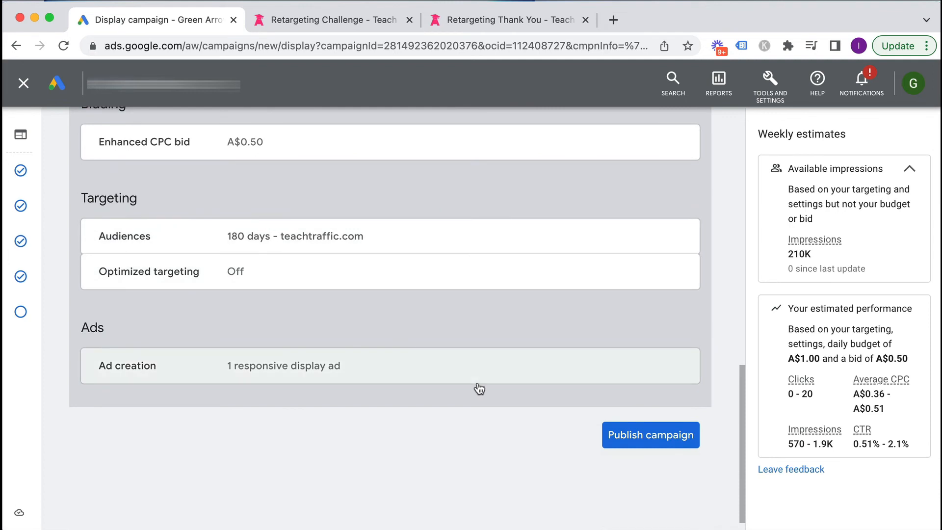
pyautogui.click(636, 435)
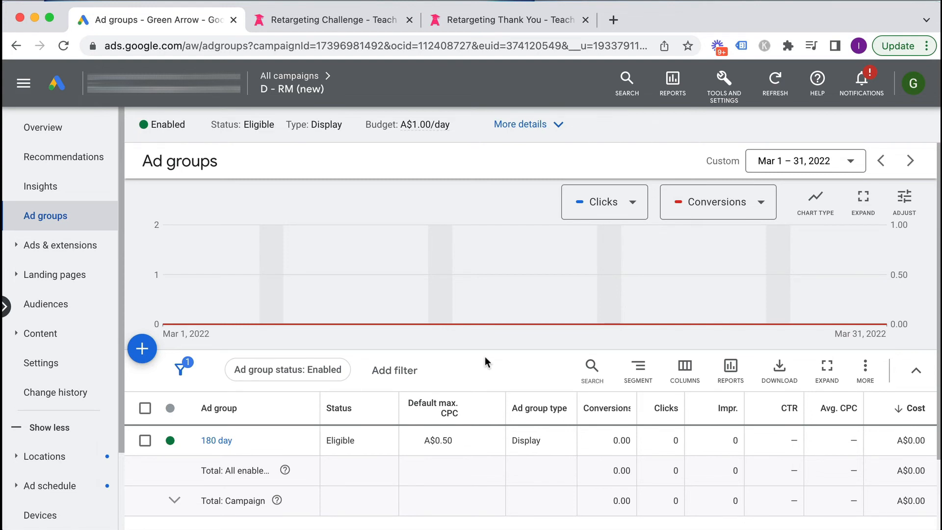
# - Go to the content exclusions of the 180 day ad group and open its targeting for editing
pyautogui.click(216, 440)
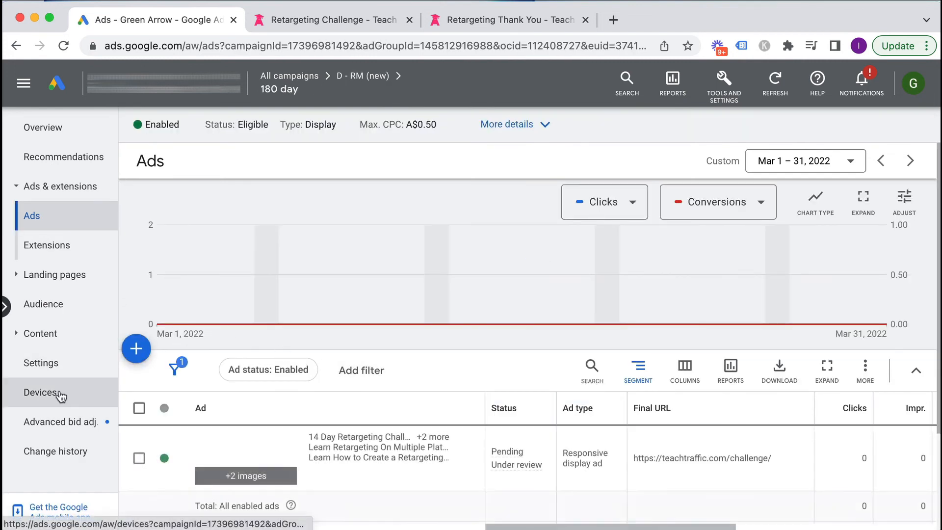
pyautogui.click(63, 332)
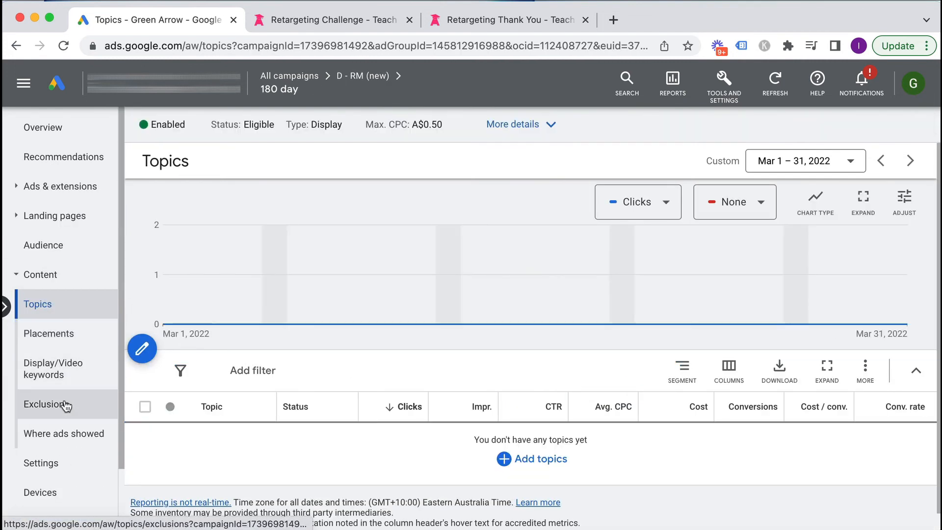
pyautogui.click(65, 405)
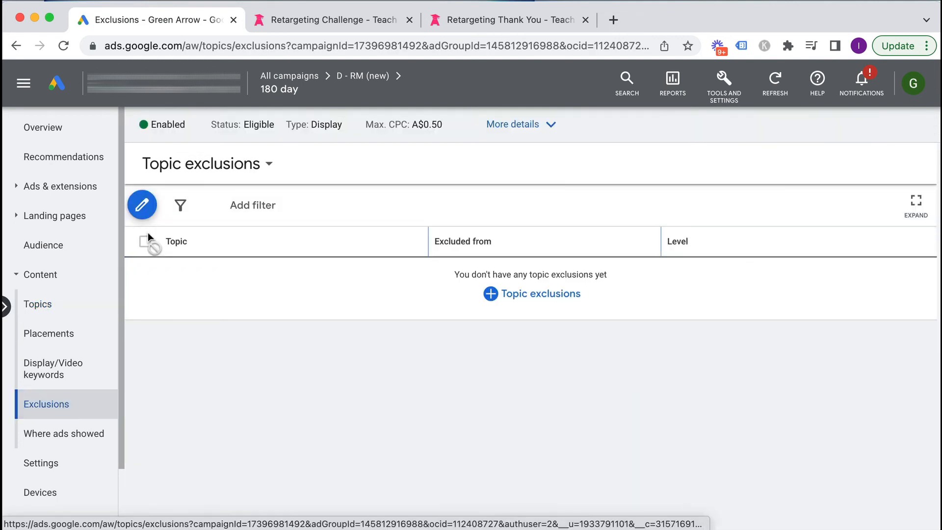
pyautogui.click(142, 205)
pyautogui.click(210, 274)
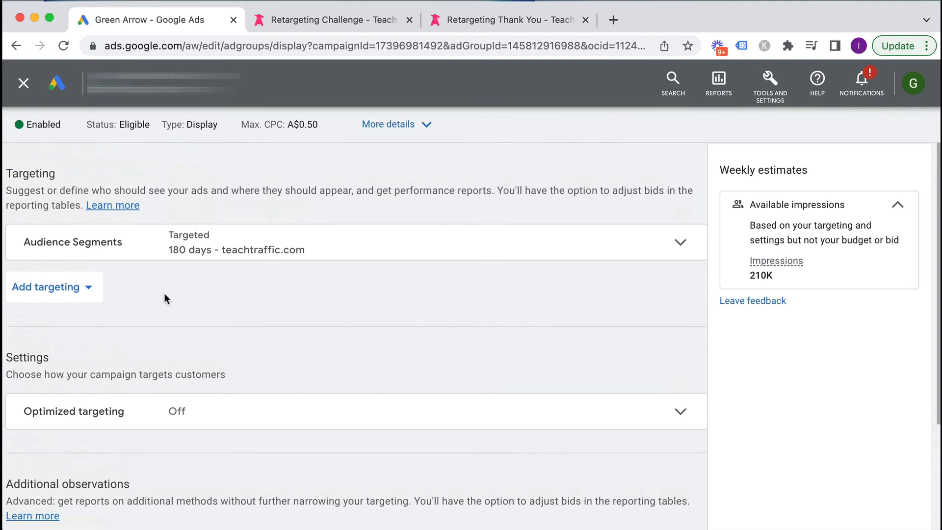
# - Add Placements to the ad group's targeting and open its excluded placements for editing
pyautogui.click(60, 292)
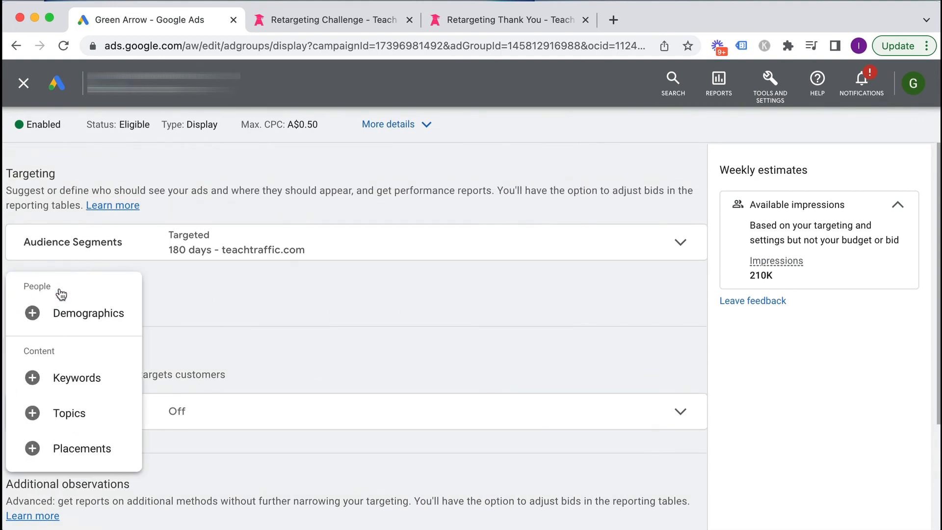
pyautogui.click(71, 440)
pyautogui.scroll(-3, 434, 305)
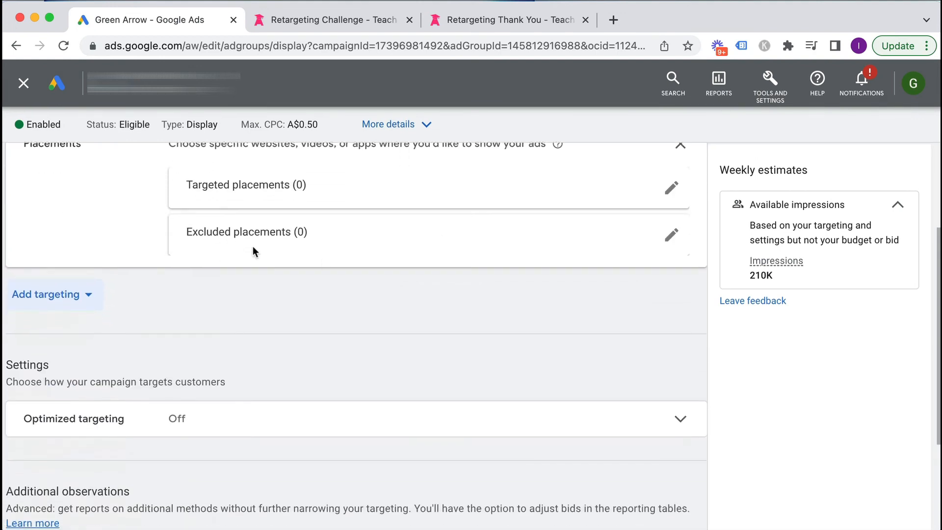
pyautogui.scroll(2, 253, 252)
pyautogui.click(670, 327)
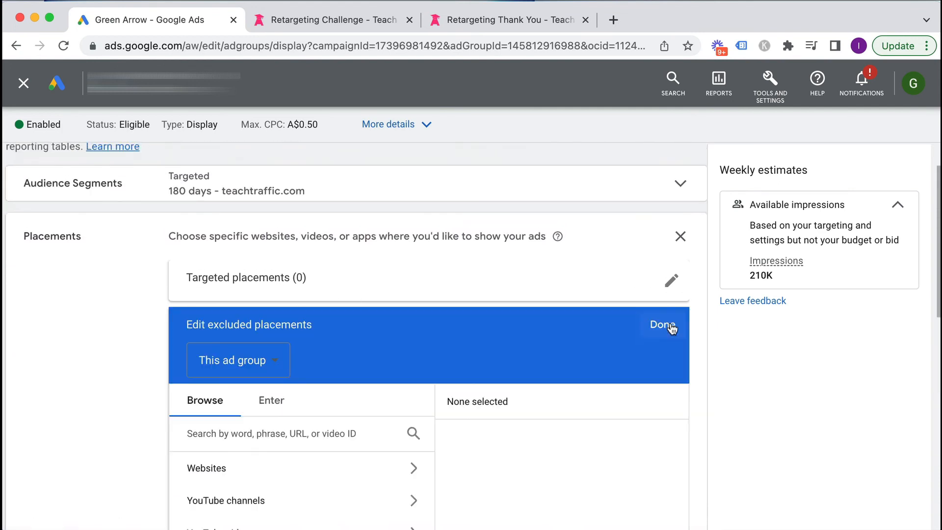
# - Browse the app categories and add Windows Phone Apps to the ad group's excluded placements
pyautogui.scroll(-4, 114, 331)
pyautogui.scroll(1, 123, 323)
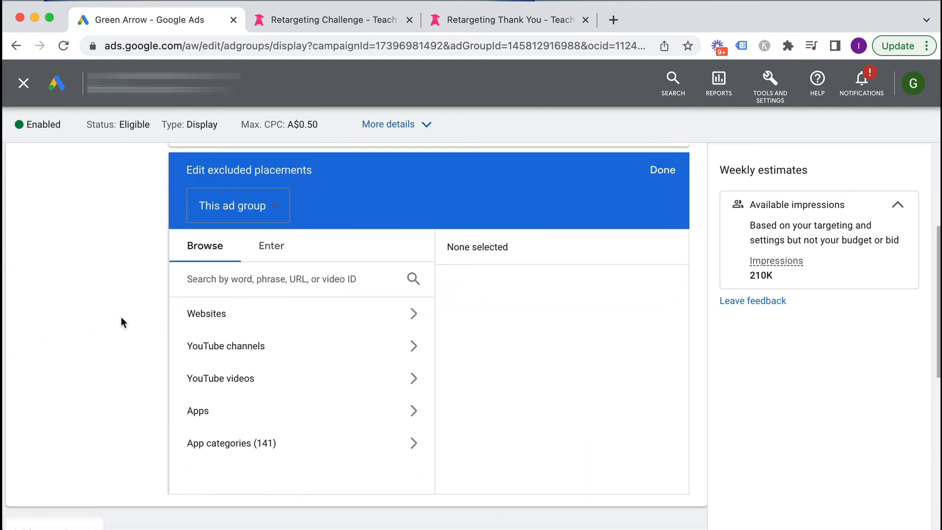
pyautogui.click(217, 449)
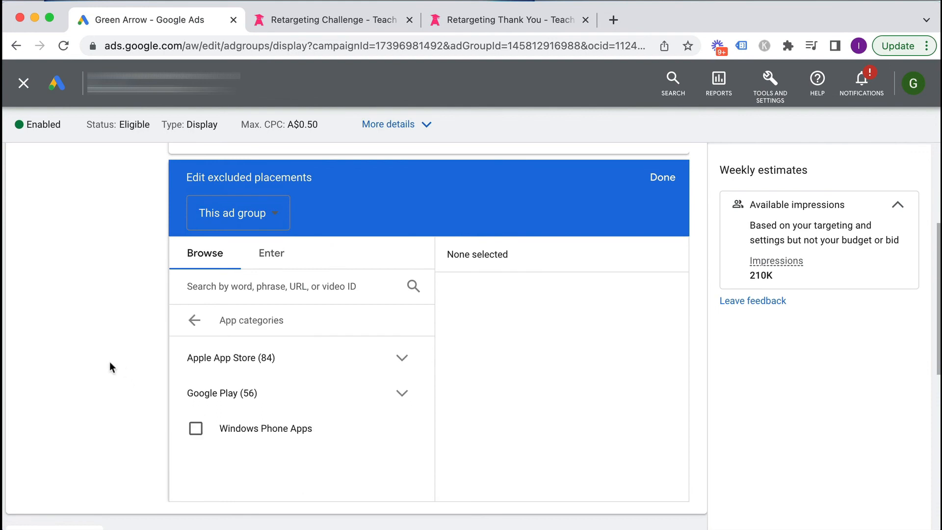
pyautogui.scroll(-3, 118, 367)
pyautogui.click(195, 276)
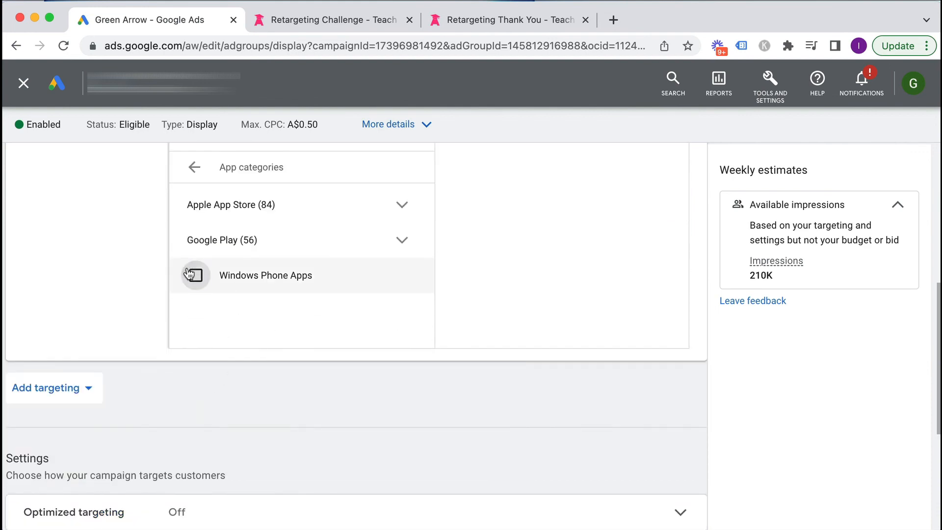
# - Exclude the Apple App Store categories Book, Business, Catalogs, Education, Entertainment and Finance from the ad group's placements
pyautogui.click(248, 216)
pyautogui.click(225, 239)
pyautogui.click(225, 275)
pyautogui.click(226, 310)
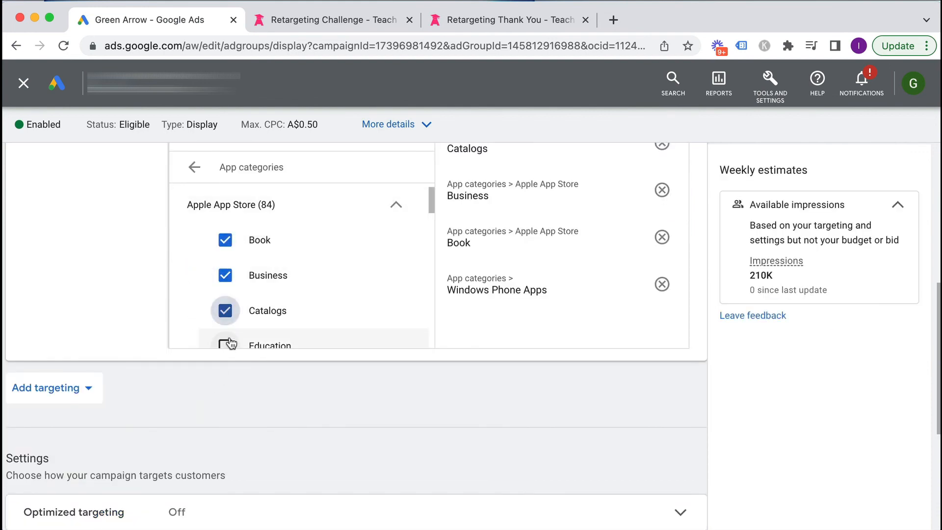
pyautogui.click(229, 343)
pyautogui.scroll(-2, 265, 319)
pyautogui.click(226, 294)
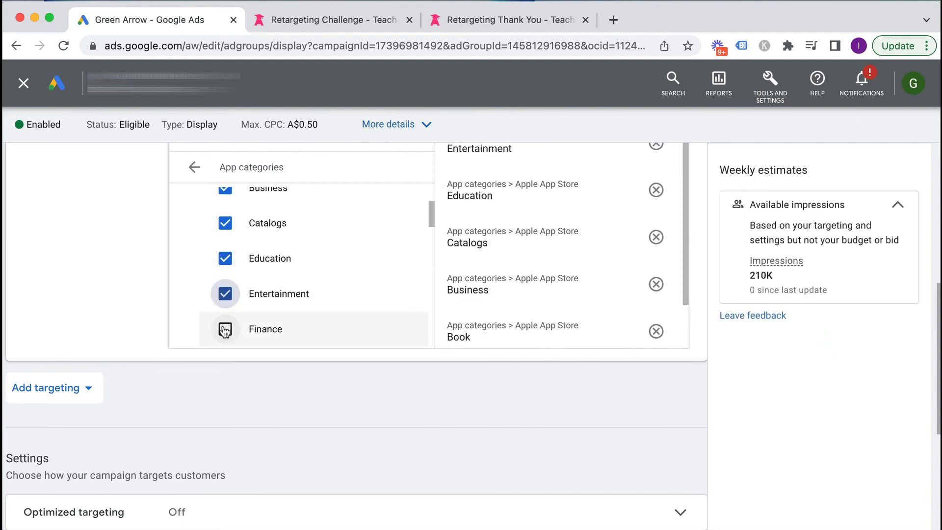
pyautogui.click(225, 329)
# - Add the Apple App Store categories Food & Drink, Health & Fitness, Lifestyle, Medical, Music and Navigation to the excluded placements
pyautogui.scroll(-2, 265, 295)
pyautogui.click(228, 319)
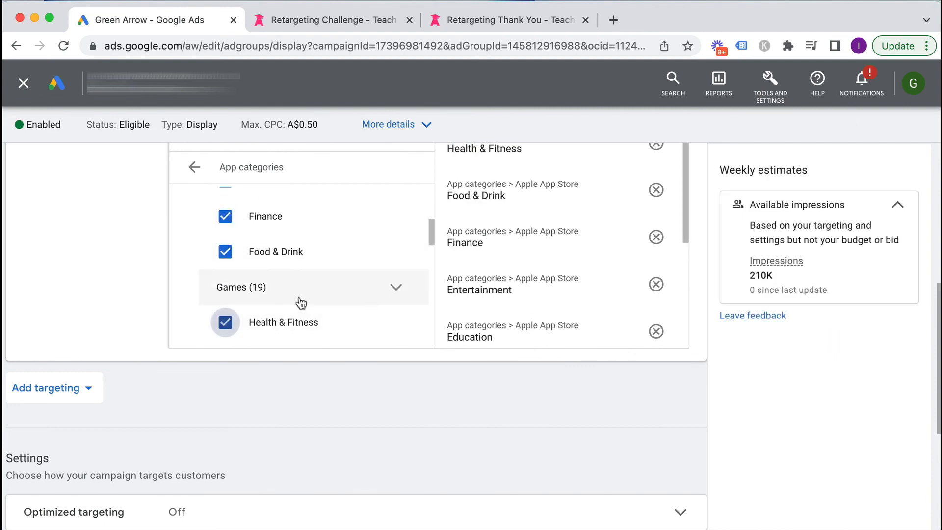
pyautogui.scroll(-2, 301, 304)
pyautogui.click(226, 254)
pyautogui.click(225, 326)
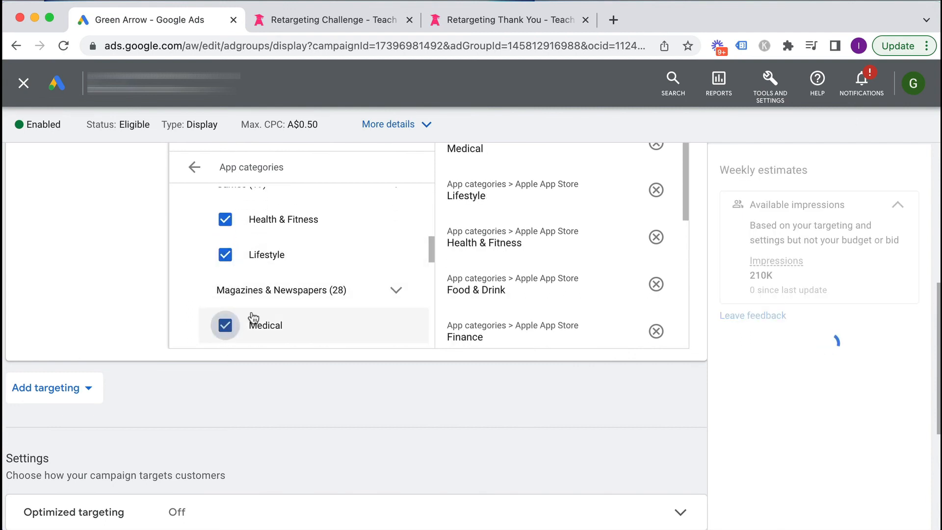
pyautogui.scroll(-3, 294, 295)
pyautogui.click(233, 224)
pyautogui.click(226, 249)
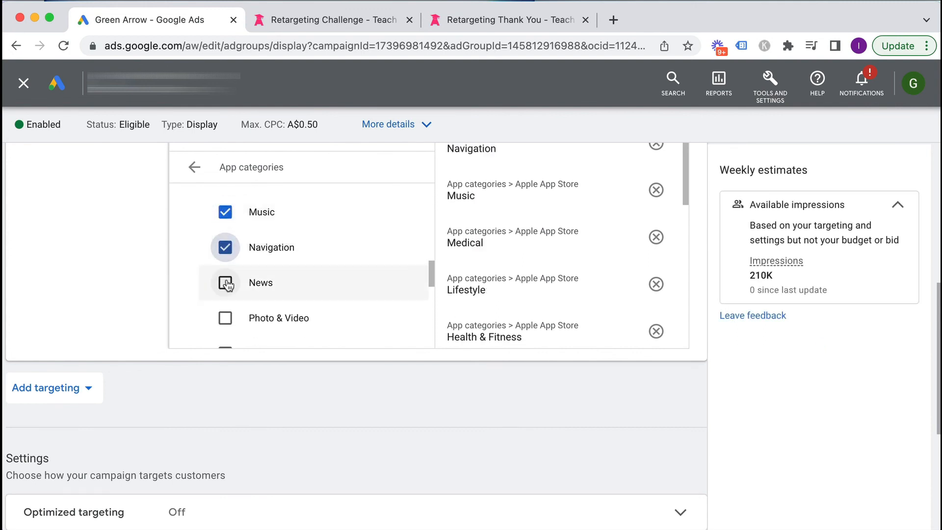
# - Add the Apple App Store categories News, Photo & Video, Productivity, Reference, Shopping and Social Networking to the excluded placements
pyautogui.click(226, 284)
pyautogui.click(226, 321)
pyautogui.scroll(-2, 265, 250)
pyautogui.click(227, 241)
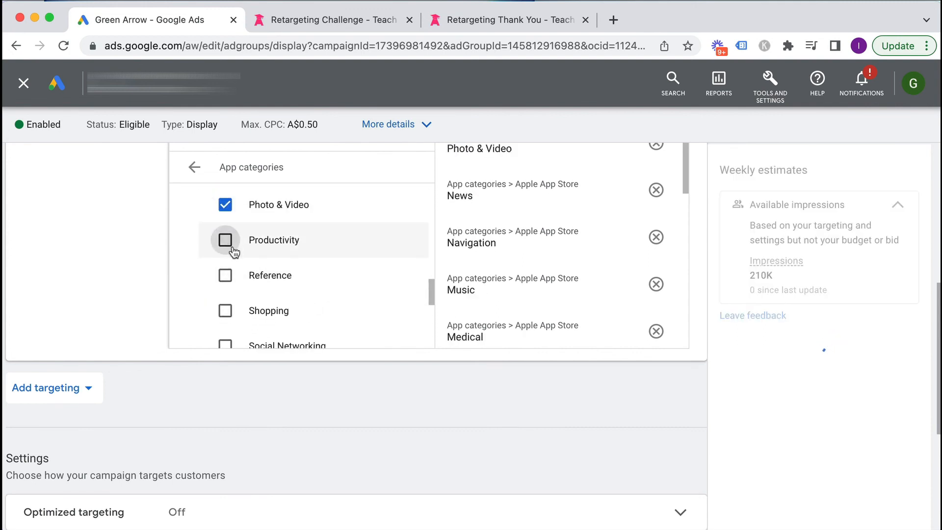
pyautogui.click(225, 275)
pyautogui.click(226, 310)
pyautogui.click(226, 345)
# - Exclude the Apple App Store categories Sports, Travel, Utilities and Weather as well, and save the ad group's targeting
pyautogui.scroll(-2, 344, 287)
pyautogui.scroll(-2, 319, 270)
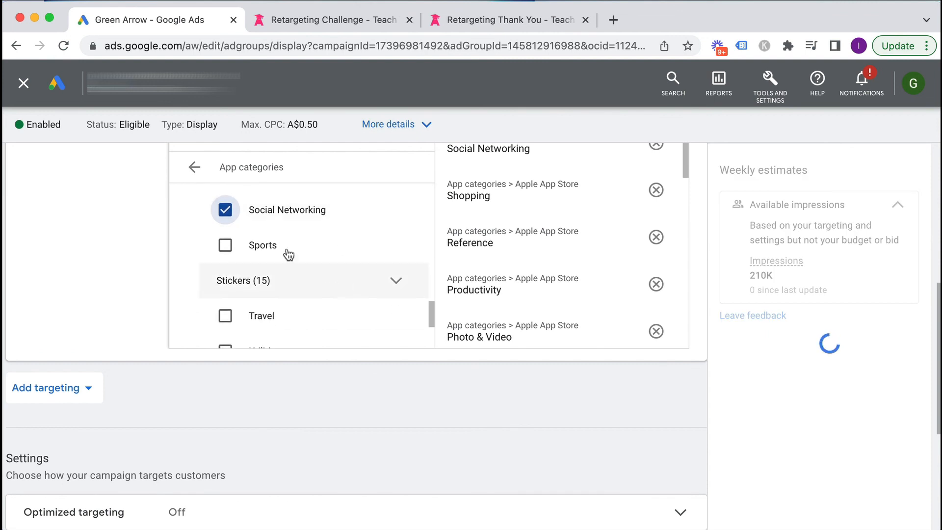
pyautogui.click(225, 244)
pyautogui.click(225, 315)
pyautogui.scroll(-2, 291, 292)
pyautogui.scroll(-1, 291, 292)
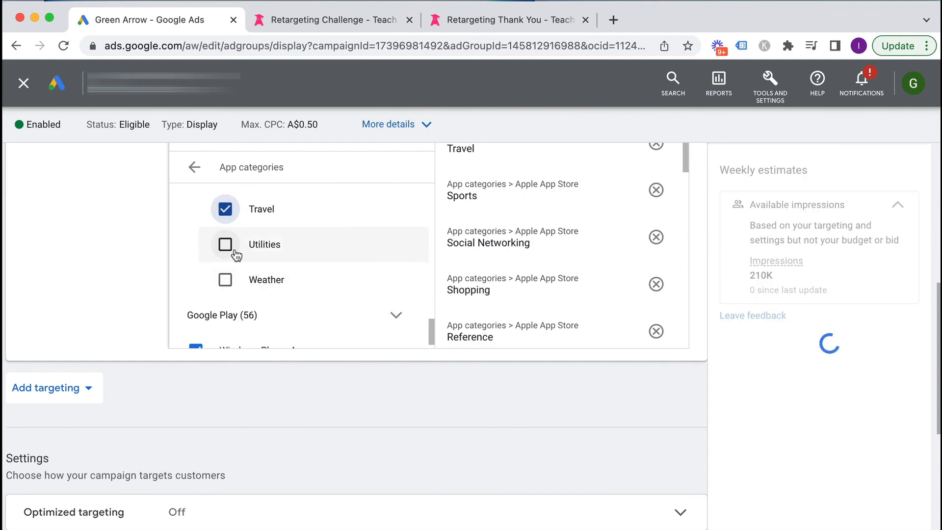
pyautogui.click(225, 244)
pyautogui.click(225, 280)
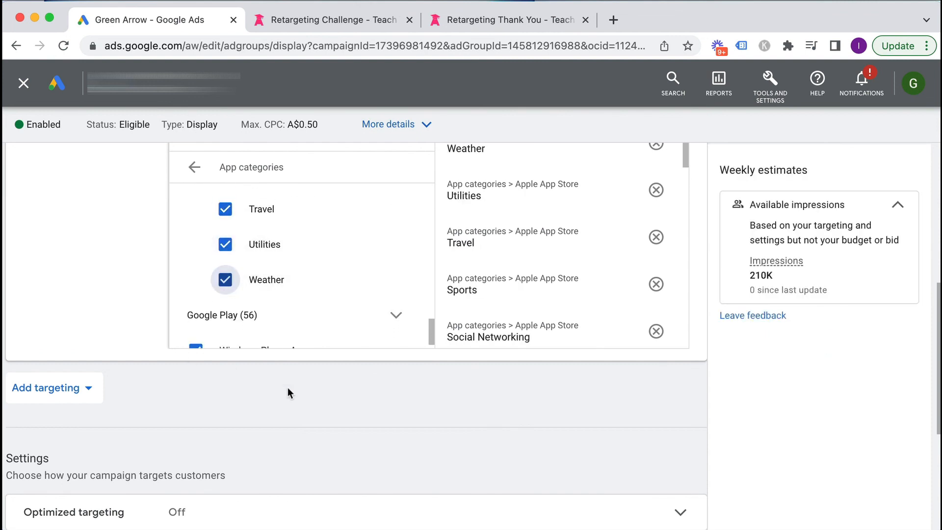
pyautogui.scroll(-5, 415, 416)
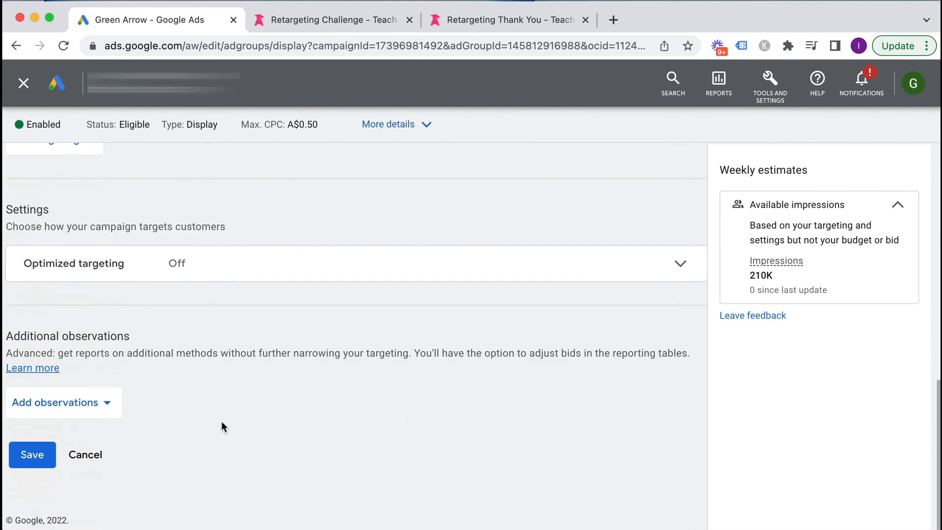
pyautogui.click(38, 455)
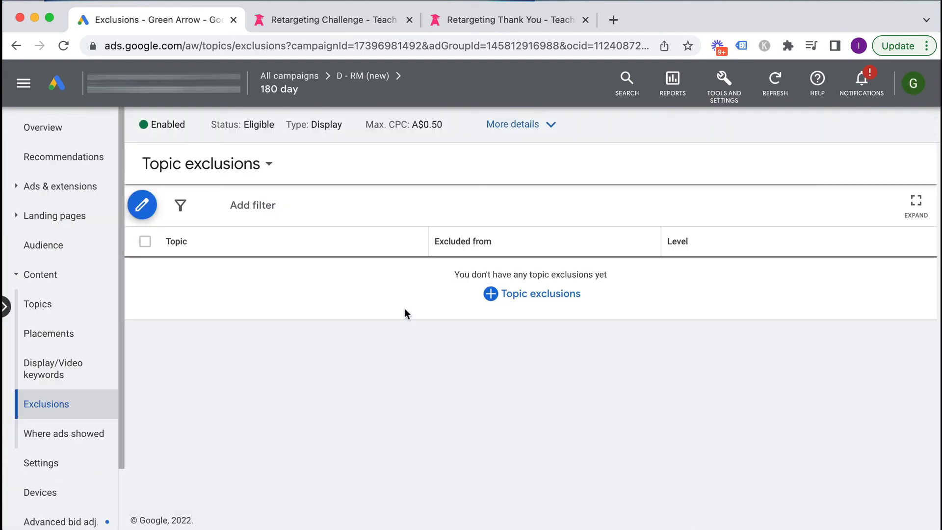
pyautogui.click(240, 173)
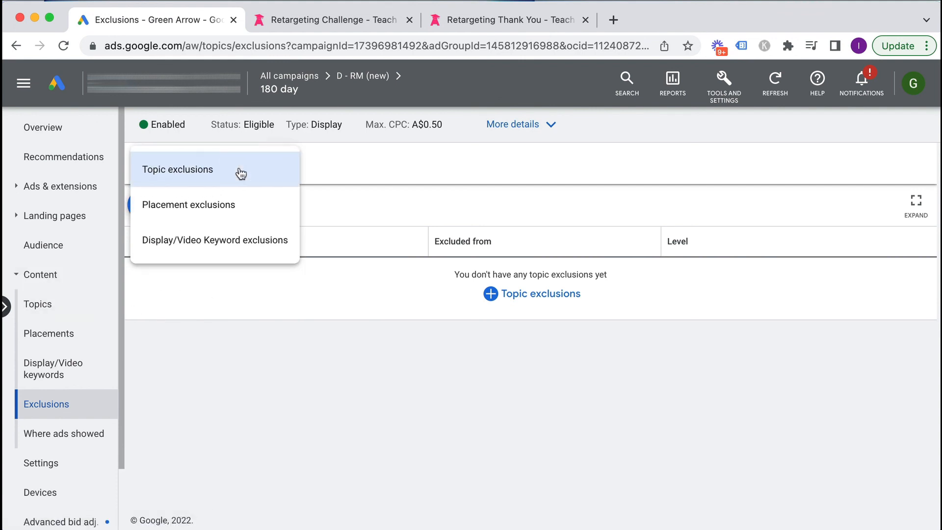
pyautogui.click(299, 183)
# - Go to the display campaigns and open the 180 day ad group of the D - RM (new) campaign
pyautogui.click(6, 307)
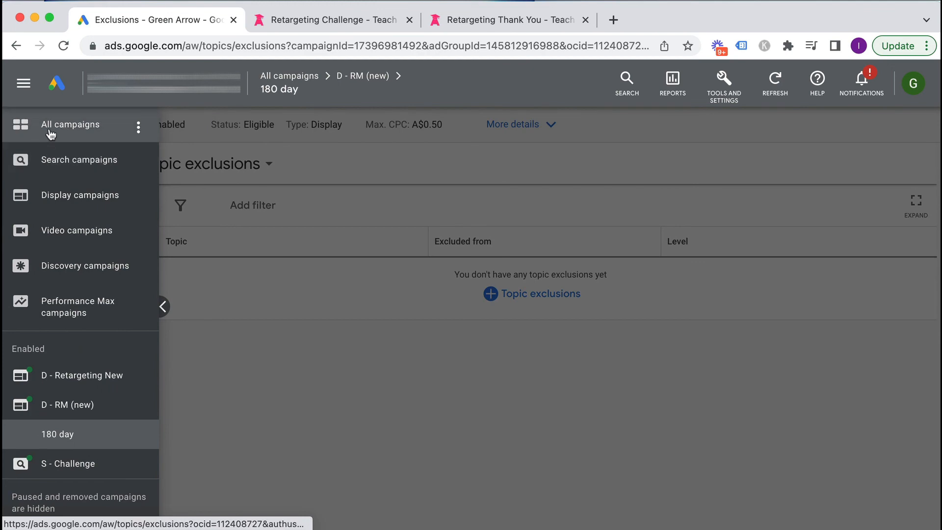
pyautogui.click(69, 199)
pyautogui.click(163, 306)
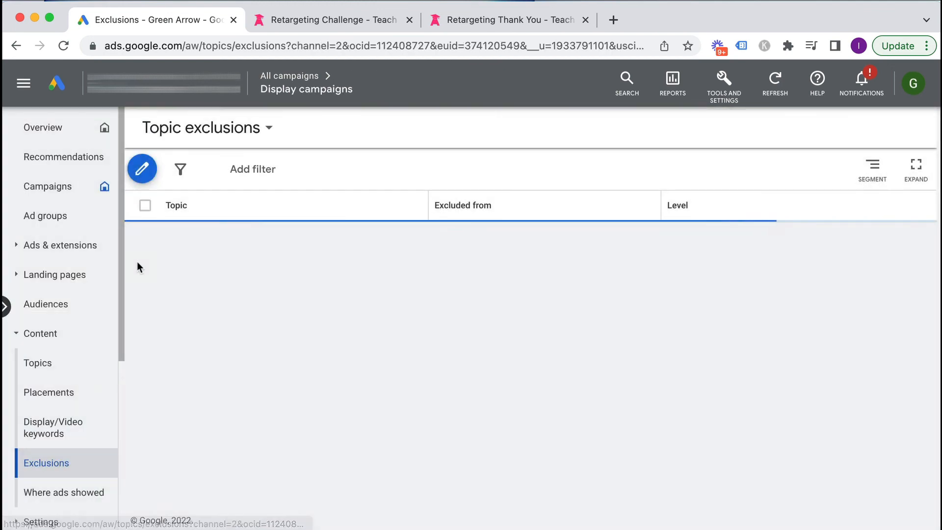
pyautogui.click(66, 194)
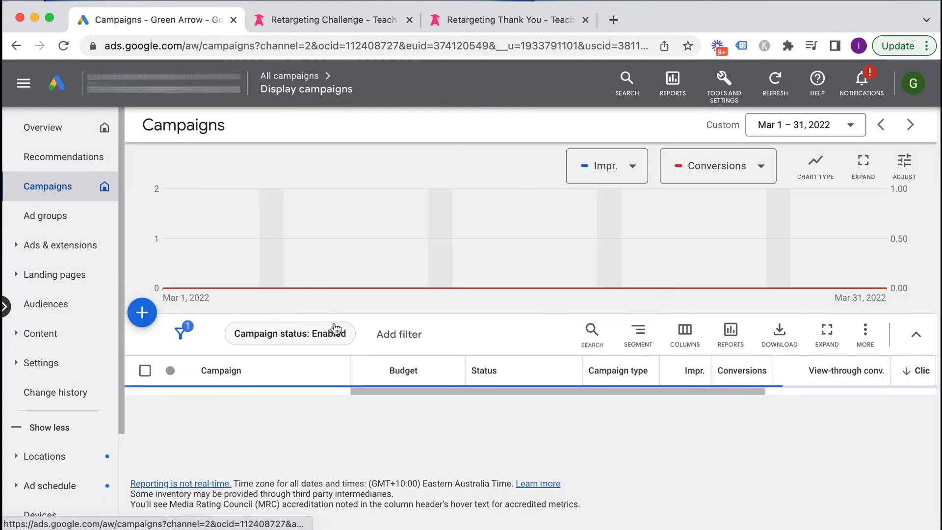
pyautogui.click(248, 432)
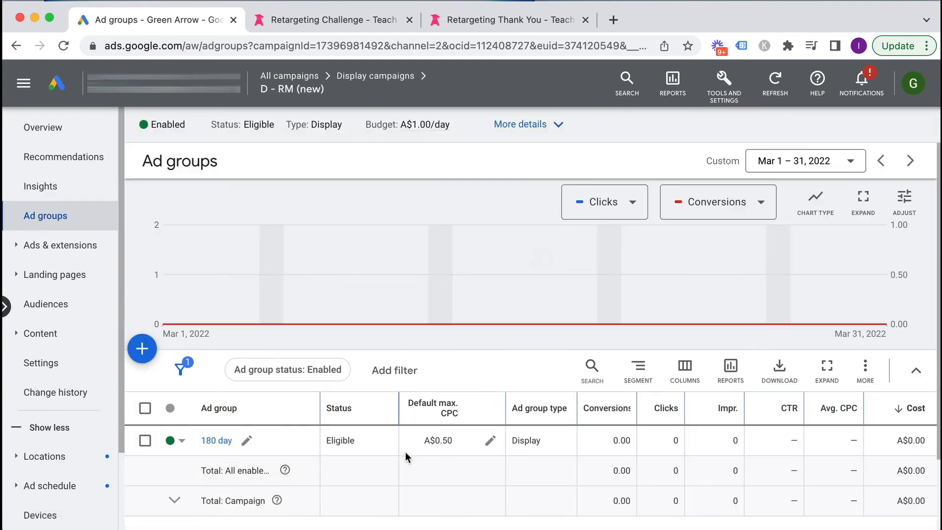
pyautogui.click(218, 440)
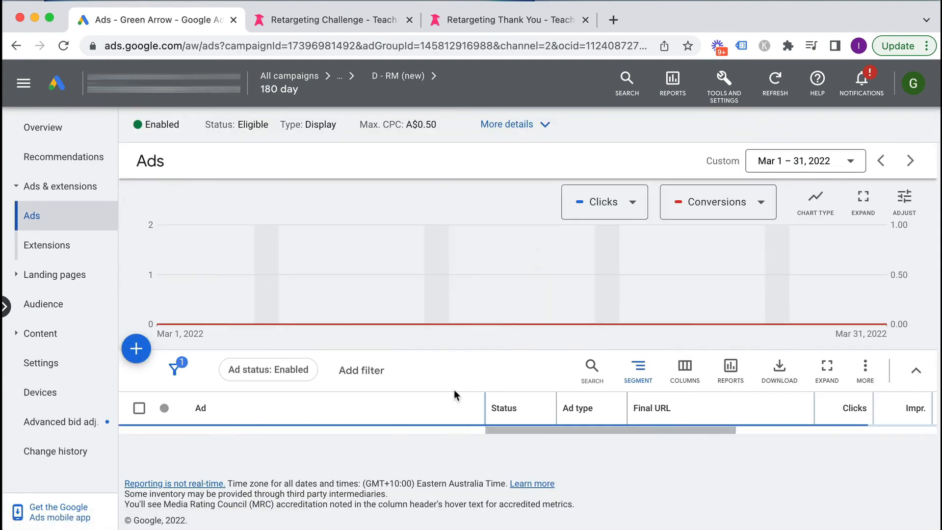